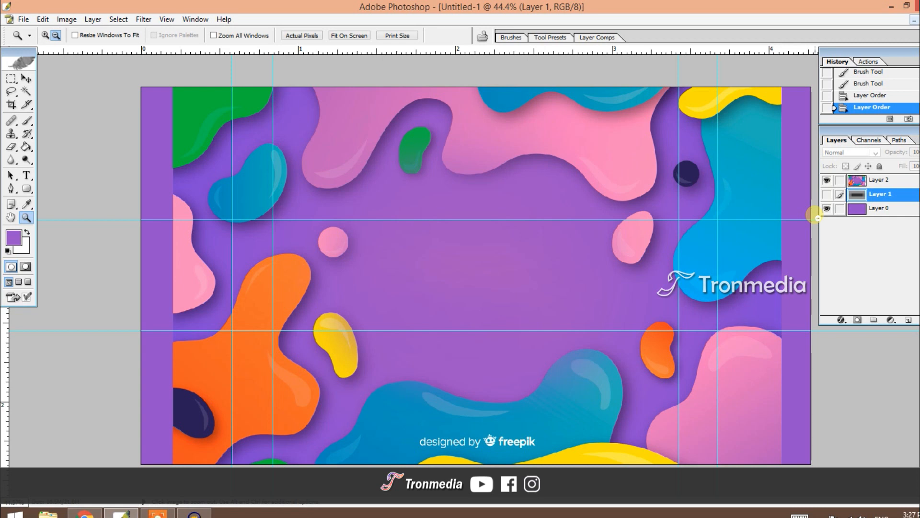
{"action": "key", "text": "ctrl+n"}
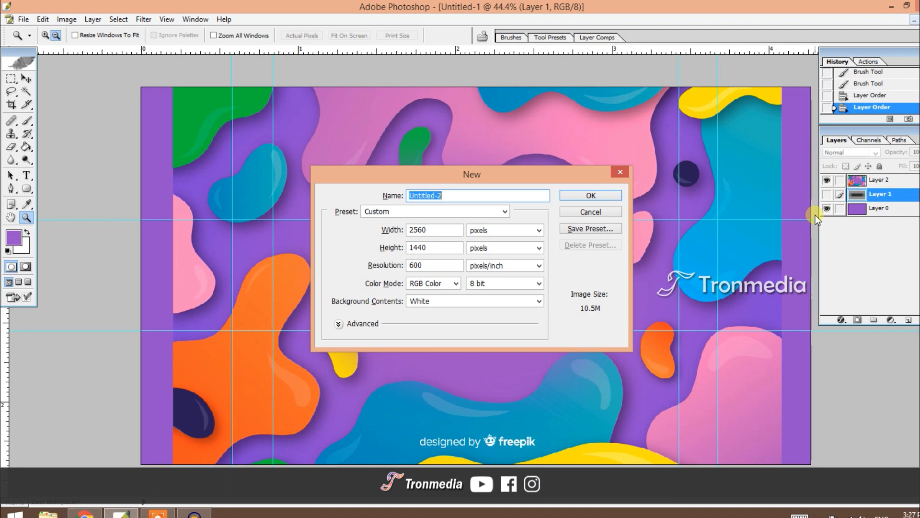
{"action": "left_click", "coordinate": [590, 211]}
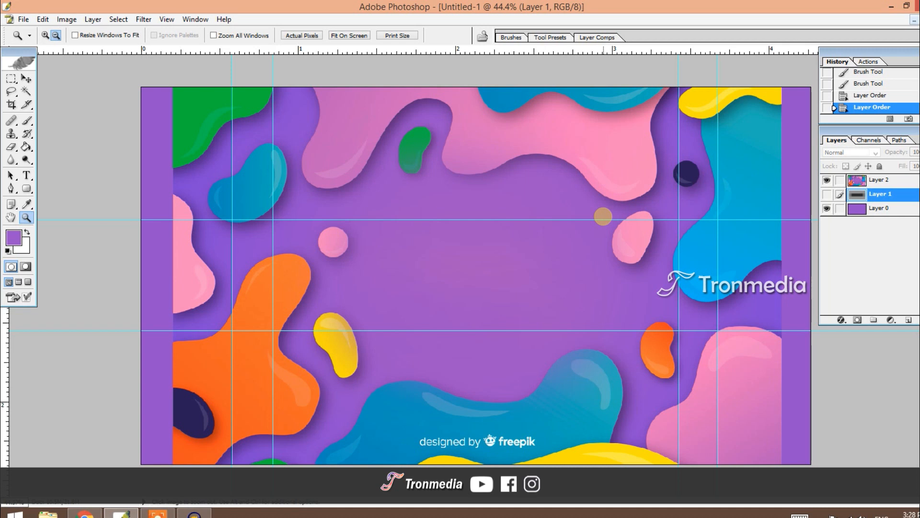
{"action": "left_click", "coordinate": [543, 298]}
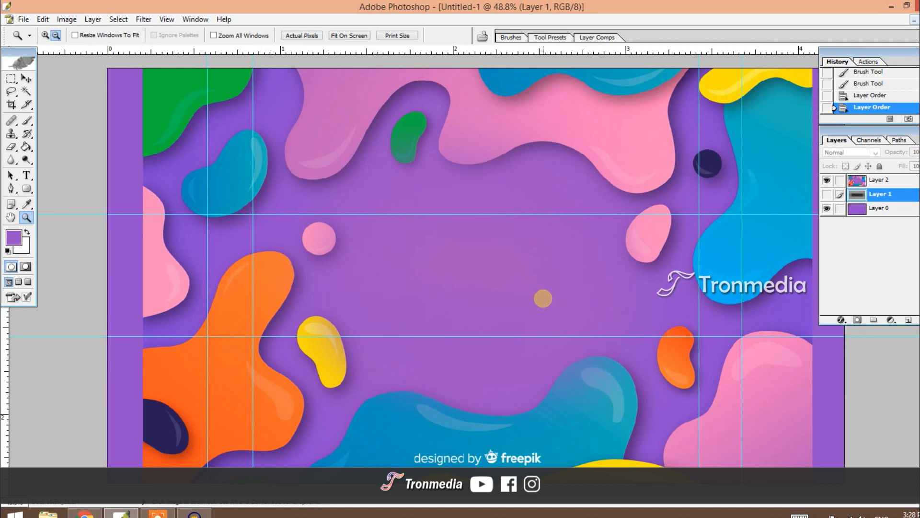
{"action": "left_click", "coordinate": [539, 298], "text": "alt"}
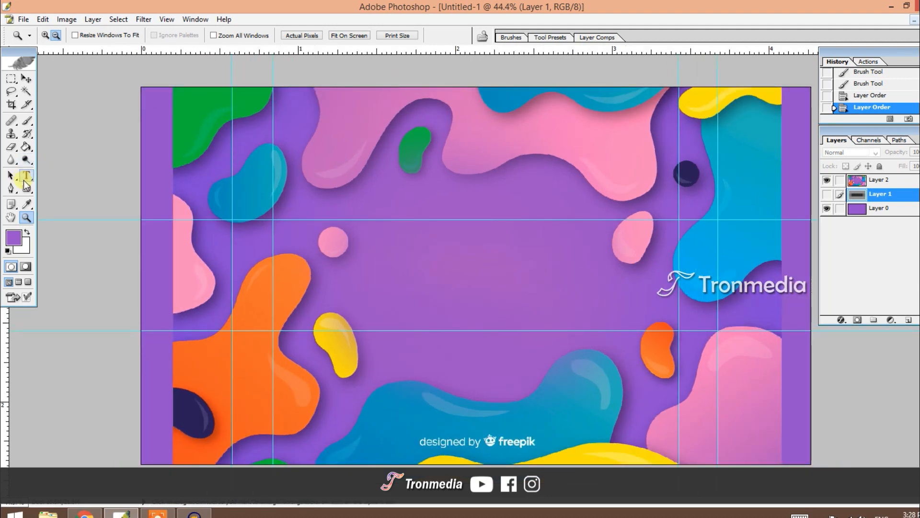
Add the white text "Tronmedia" near the middle of the canvas, on a layer above the colourful artwork.
{"action": "left_click", "coordinate": [26, 175]}
{"action": "key", "text": "ctrl+plus"}
{"action": "key", "text": "ctrl+plus"}
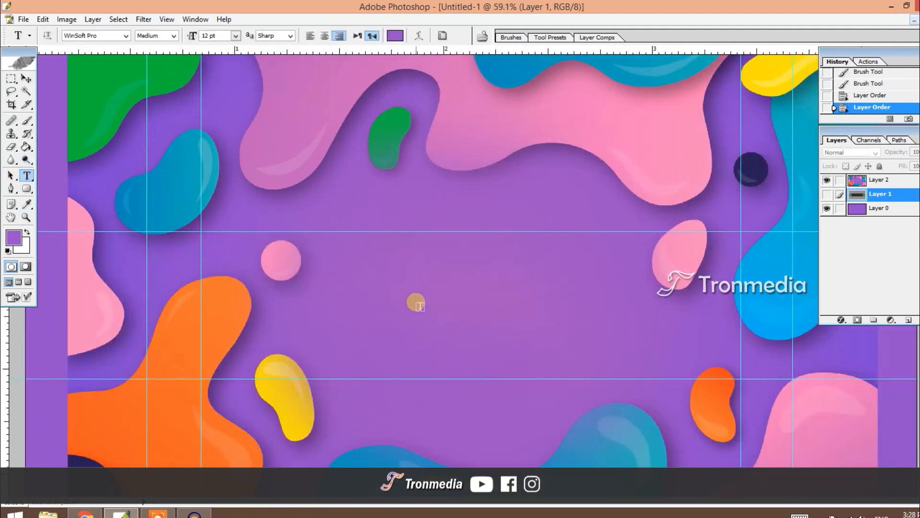
{"action": "left_click", "coordinate": [437, 320]}
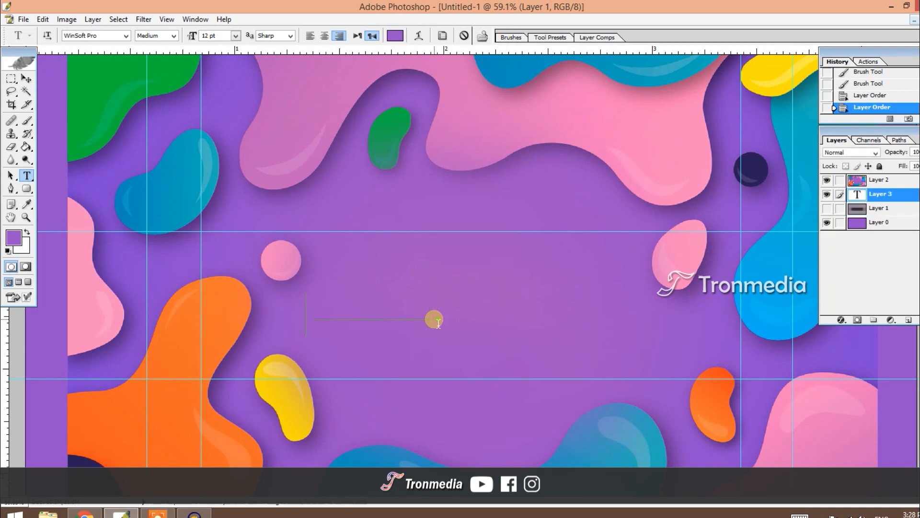
{"action": "left_click_drag", "start_coordinate": [438, 320], "coordinate": [262, 292]}
{"action": "left_click_drag", "start_coordinate": [432, 312], "coordinate": [374, 304]}
{"action": "left_click", "coordinate": [314, 313]}
{"action": "type", "text": "Tronmedia"}
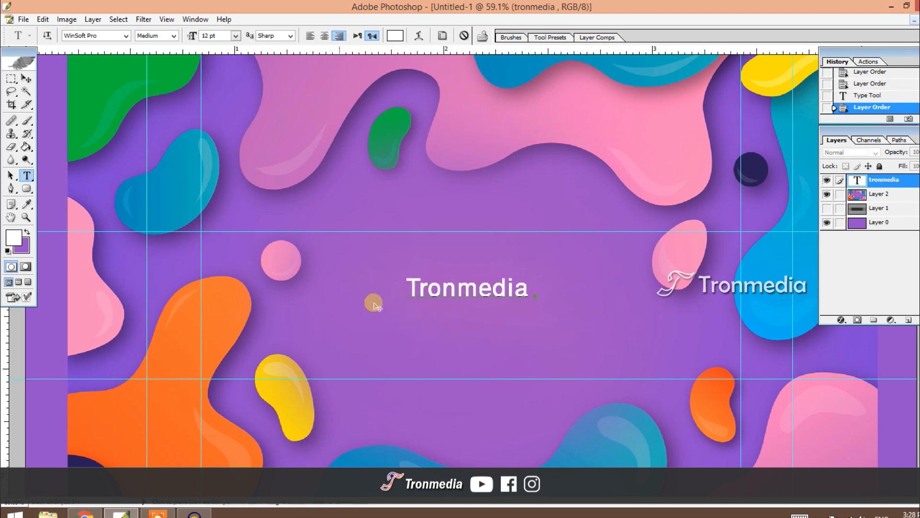
Open background art.psd from the Logo&Art folder inside the Tron media folder.
{"action": "key", "text": "ctrl+o"}
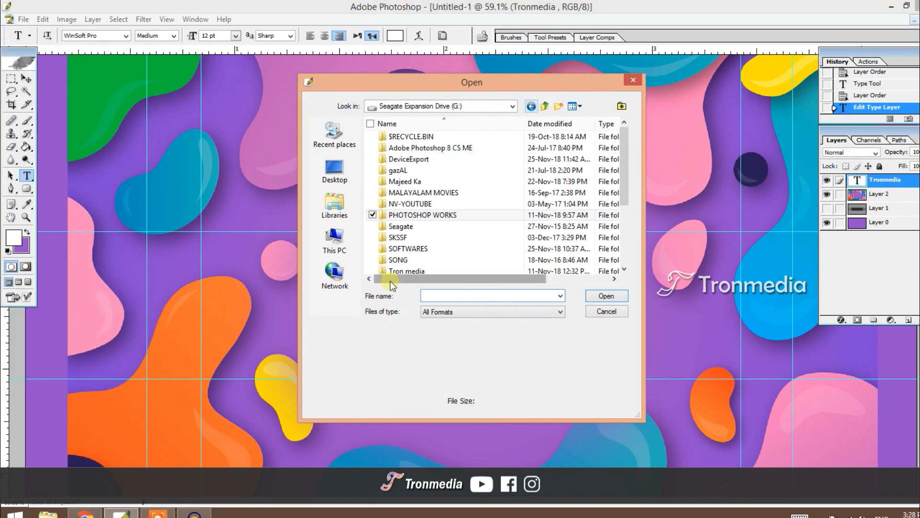
{"action": "double_click", "coordinate": [407, 271]}
{"action": "double_click", "coordinate": [417, 172]}
{"action": "double_click", "coordinate": [523, 173]}
{"action": "left_click", "coordinate": [479, 204]}
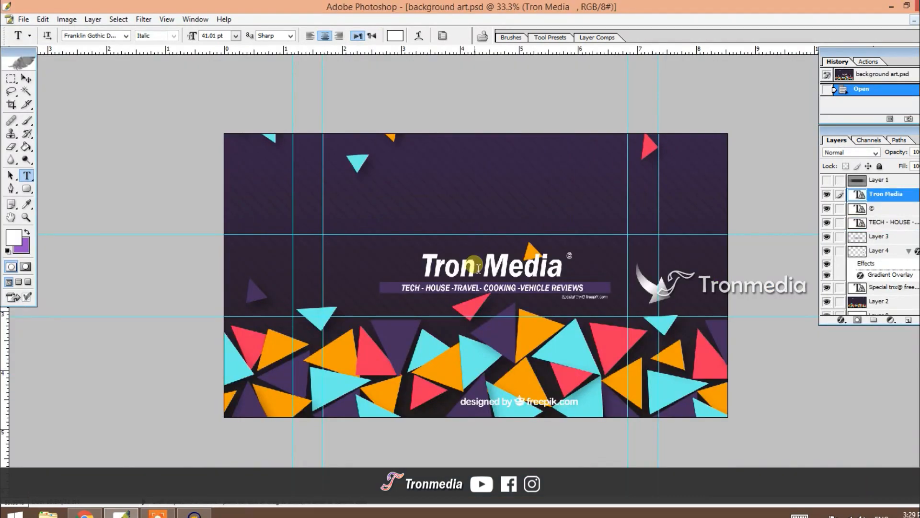
Copy the "Tron Media" title text from background art.psd and paste it over the "Tronmedia" text in Untitled-1.
{"action": "left_click", "coordinate": [479, 268]}
{"action": "left_click", "coordinate": [472, 211]}
{"action": "key", "text": "ctrl+a"}
{"action": "key", "text": "ctrl+c"}
{"action": "key", "text": "ctrl+Tab"}
{"action": "key", "text": "ctrl+a"}
{"action": "key", "text": "ctrl+v"}
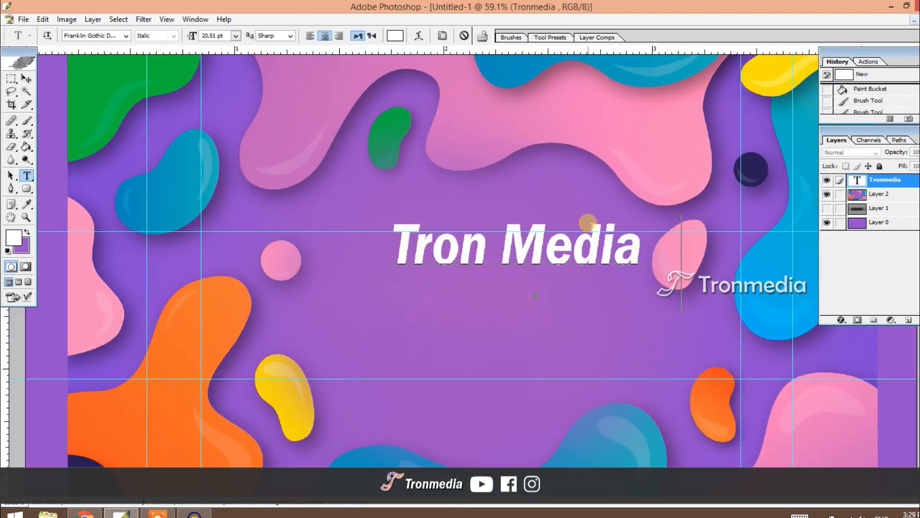
Set the "Tron Media" text size to 14.51 pt and position the text in the middle of the banner.
{"action": "left_click_drag", "start_coordinate": [672, 312], "coordinate": [655, 383]}
{"action": "key", "text": "ctrl+a"}
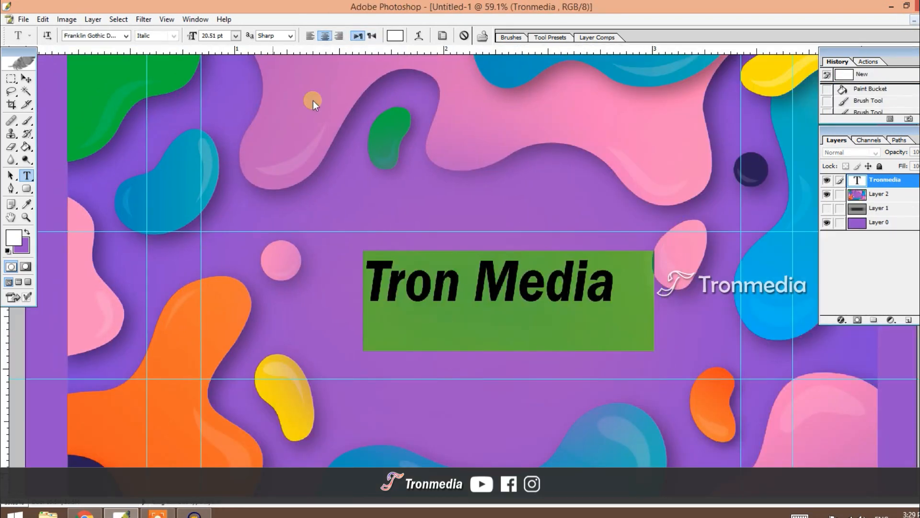
{"action": "left_click", "coordinate": [214, 36]}
{"action": "key", "text": "Down"}
{"action": "key", "text": "Down"}
{"action": "key", "text": "Down"}
{"action": "key", "text": "Down"}
{"action": "key", "text": "Down"}
{"action": "key", "text": "Down"}
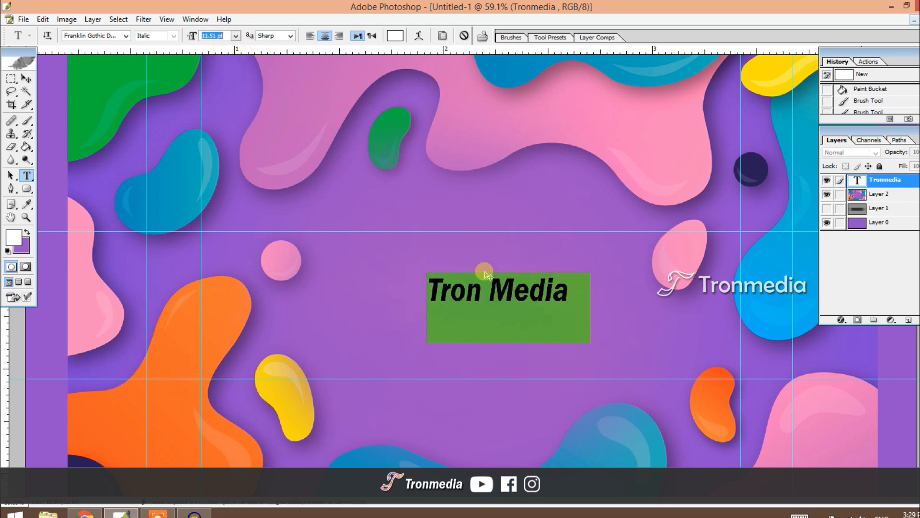
{"action": "left_click", "coordinate": [568, 289]}
{"action": "mouse_move", "coordinate": [647, 310]}
{"action": "left_mouse_down"}
{"action": "mouse_move", "coordinate": [643, 335]}
{"action": "mouse_move", "coordinate": [642, 326]}
{"action": "left_mouse_up"}
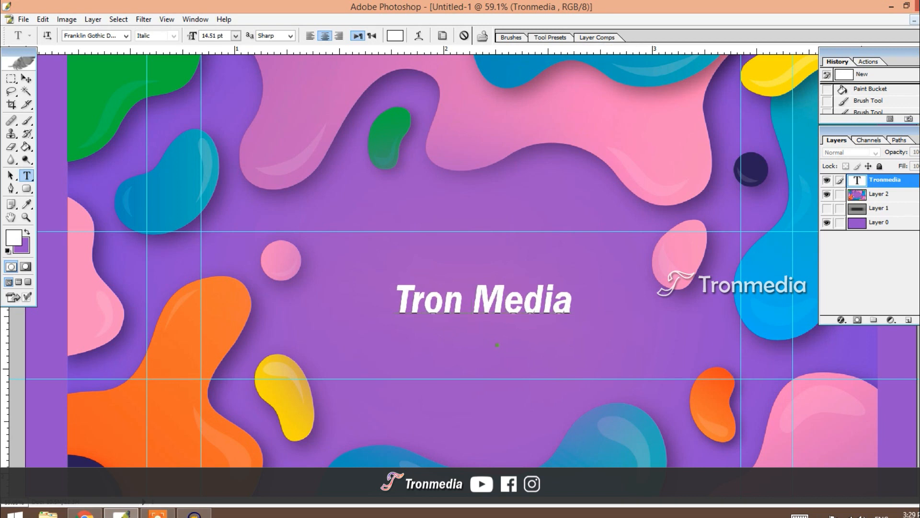
{"action": "left_click", "coordinate": [879, 180]}
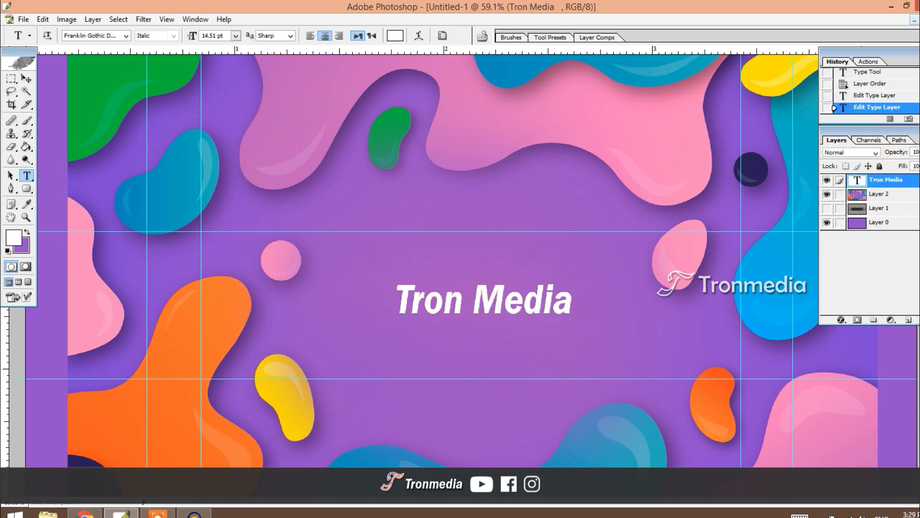
Open the water.png logo from the Logo&Art folder.
{"action": "left_click", "coordinate": [23, 18]}
{"action": "left_click", "coordinate": [38, 46]}
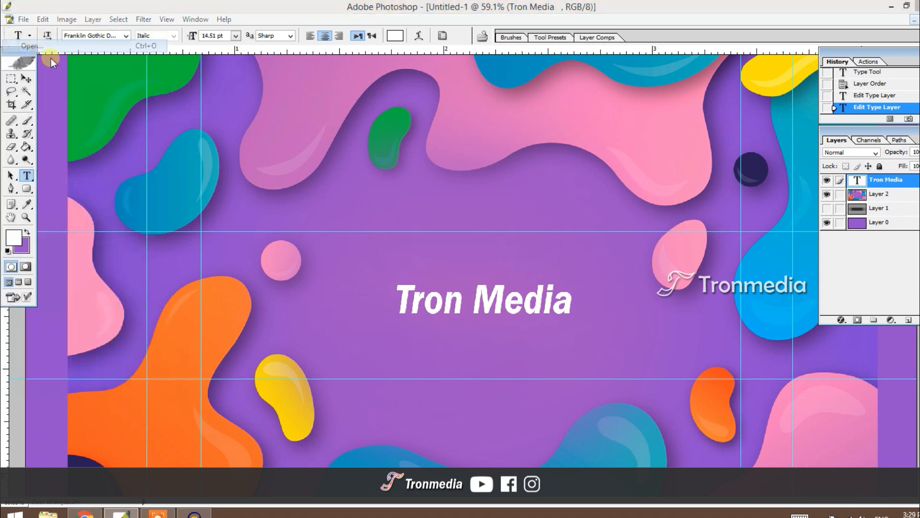
{"action": "left_click_drag", "start_coordinate": [624, 151], "coordinate": [624, 225]}
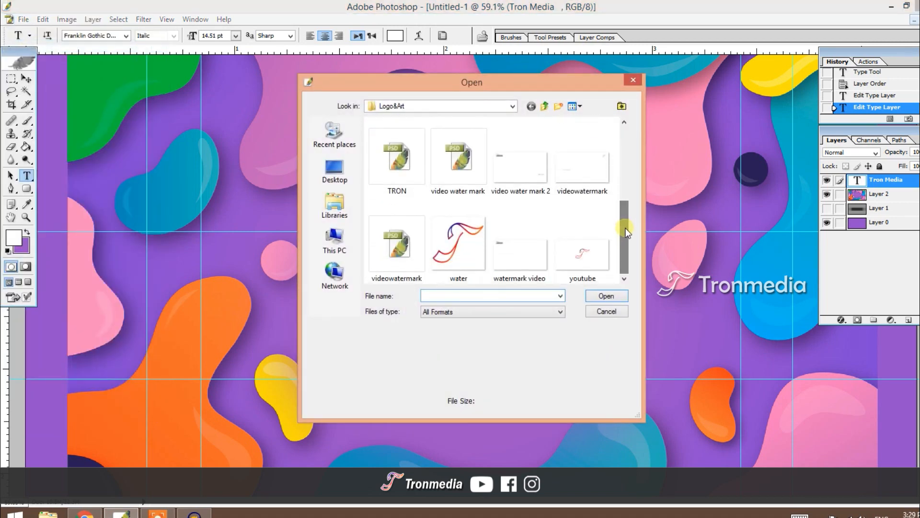
{"action": "left_click", "coordinate": [463, 247]}
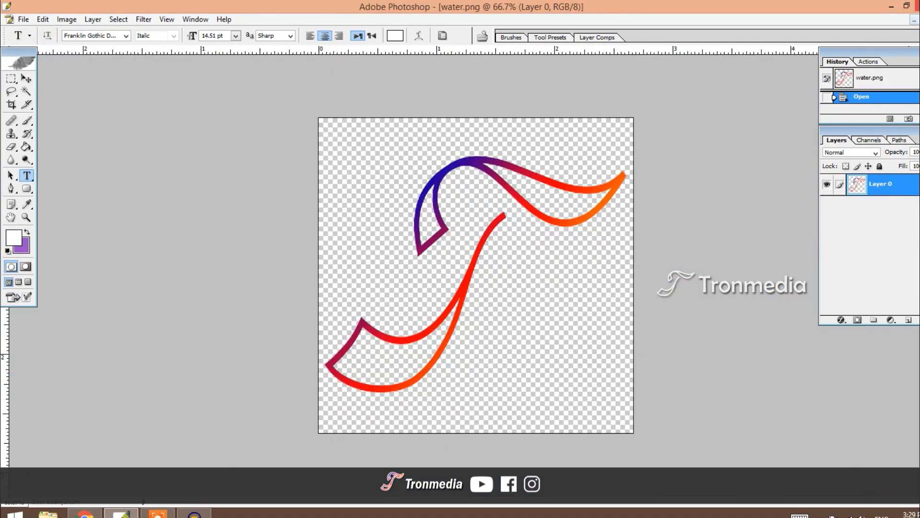
Copy the logo from water.png into Untitled-1 as a new layer, close water.png and maximize the Untitled-1 window.
{"action": "left_click", "coordinate": [913, 20]}
{"action": "left_click", "coordinate": [26, 78]}
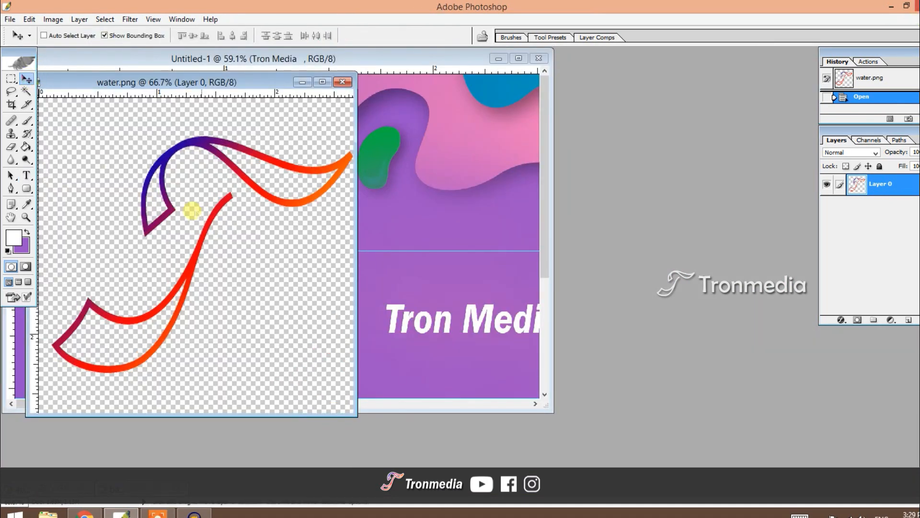
{"action": "left_click_drag", "start_coordinate": [191, 210], "coordinate": [415, 235]}
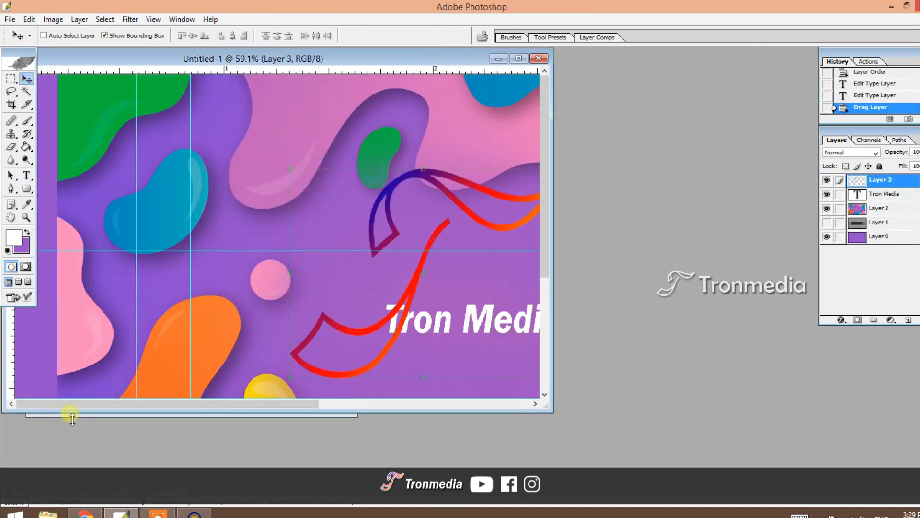
{"action": "left_click", "coordinate": [70, 415]}
{"action": "left_click", "coordinate": [512, 71]}
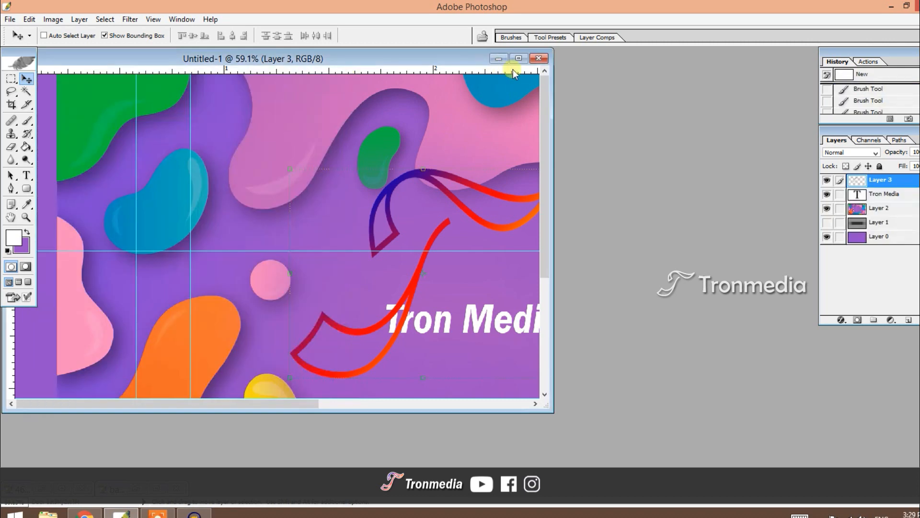
{"action": "left_click", "coordinate": [519, 58]}
Scale the logo down to a small emblem and place it centred just above the "Tron Media" text.
{"action": "left_click_drag", "start_coordinate": [493, 200], "coordinate": [537, 229]}
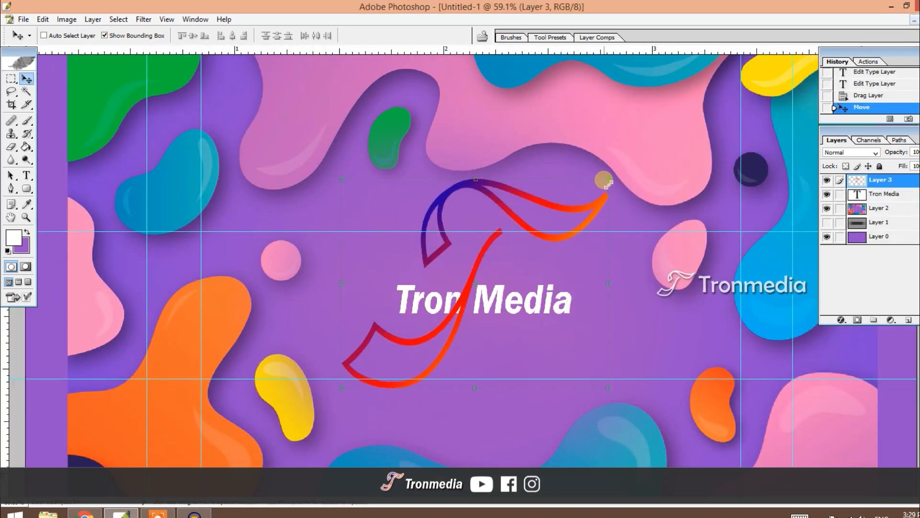
{"action": "left_click_drag", "start_coordinate": [607, 181], "coordinate": [524, 272]}
{"action": "key", "text": "Return"}
{"action": "left_click", "coordinate": [519, 311]}
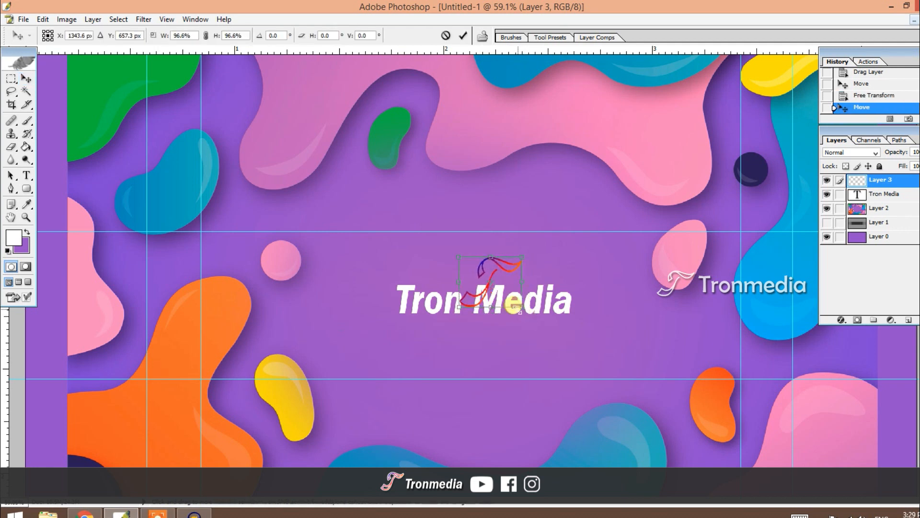
{"action": "left_click_drag", "start_coordinate": [514, 306], "coordinate": [500, 262]}
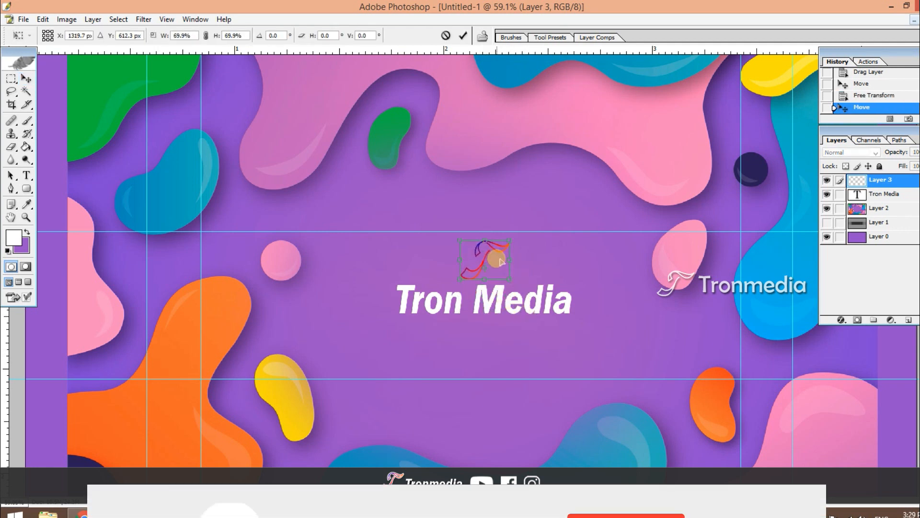
{"action": "key", "text": "Return"}
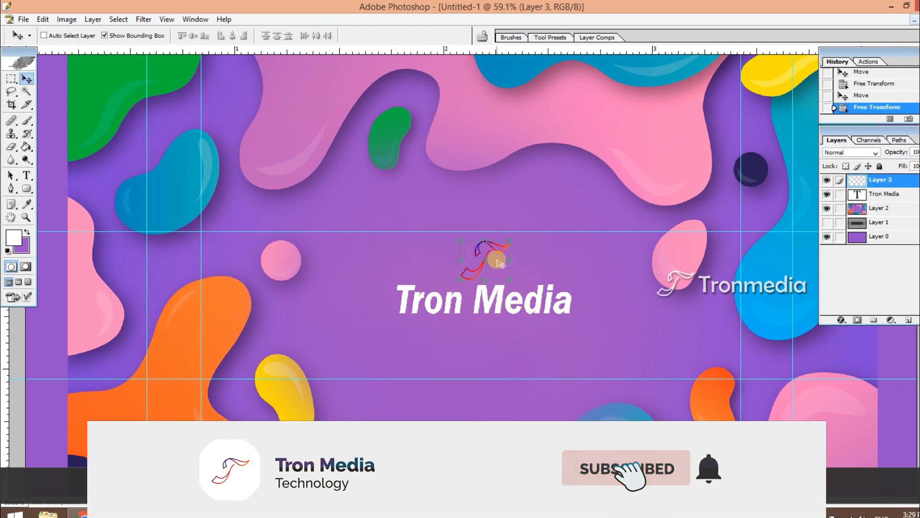
Try to draw a circular selection around the logo with the Elliptical Marquee tool.
{"action": "scroll", "coordinate": [499, 263], "scroll_direction": "down", "scroll_amount": 2}
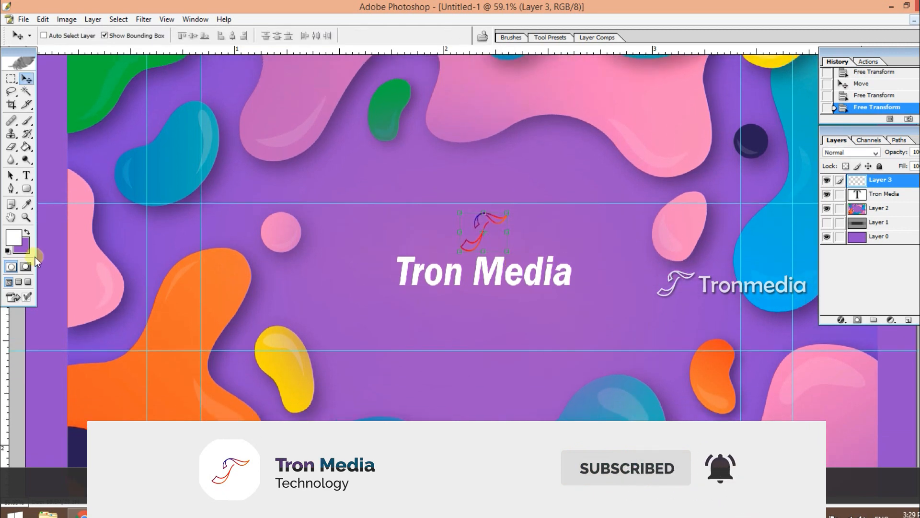
{"action": "left_click", "coordinate": [508, 272], "text": "ctrl"}
{"action": "key", "text": "shift+m"}
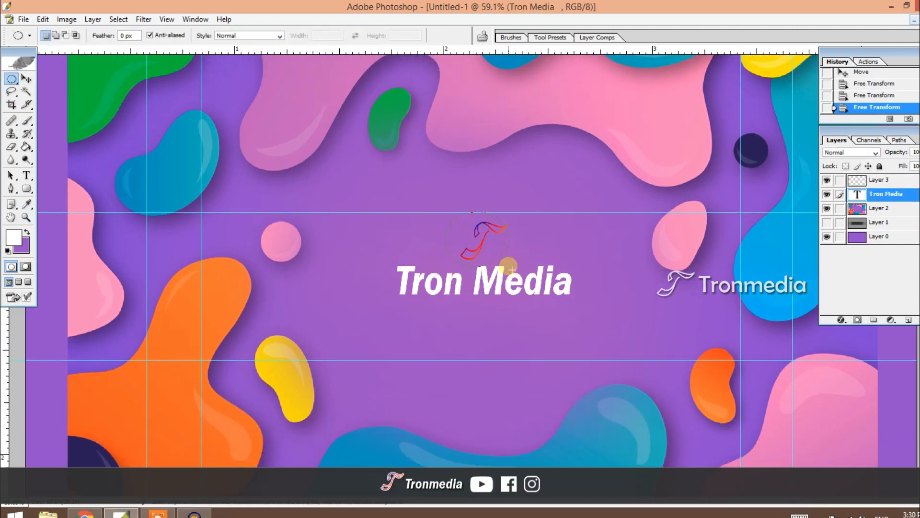
{"action": "mouse_move", "coordinate": [509, 265]}
{"action": "left_mouse_down"}
{"action": "mouse_move", "coordinate": [486, 263]}
{"action": "mouse_move", "coordinate": [495, 270]}
{"action": "mouse_move", "coordinate": [505, 261]}
{"action": "mouse_move", "coordinate": [456, 205]}
{"action": "left_mouse_up"}
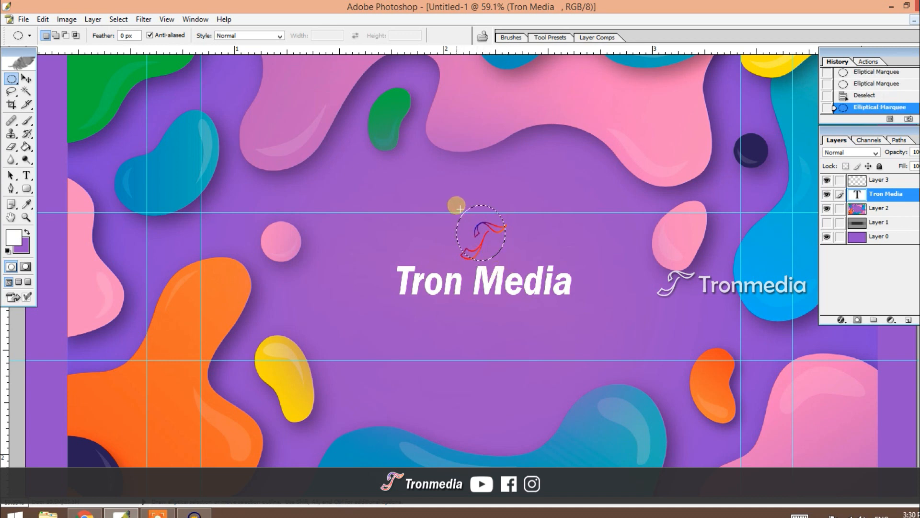
{"action": "left_click", "coordinate": [471, 220]}
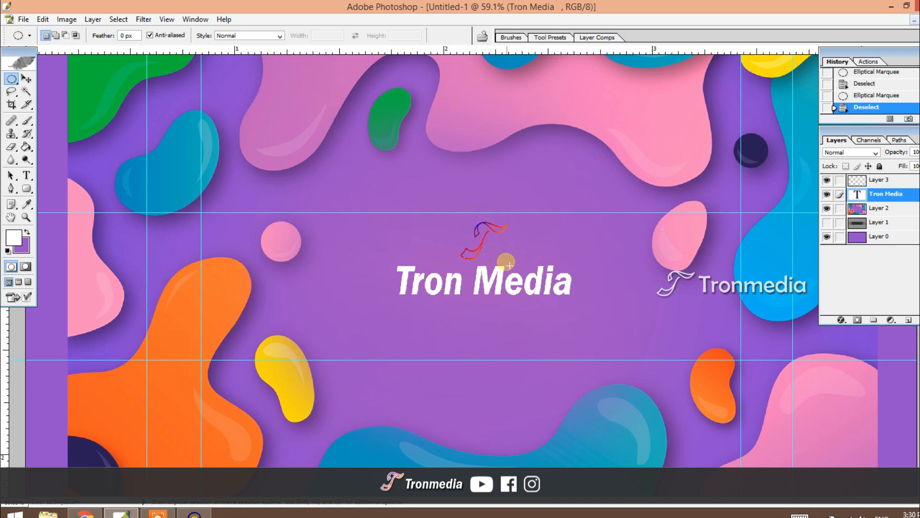
{"action": "left_click_drag", "start_coordinate": [512, 265], "coordinate": [448, 206]}
{"action": "key", "text": "ctrl+d"}
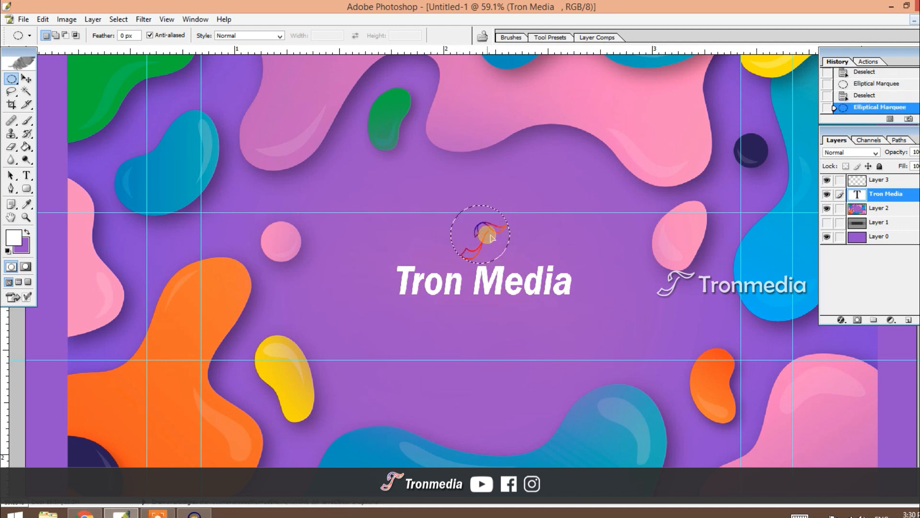
{"action": "left_click_drag", "start_coordinate": [484, 235], "coordinate": [480, 229]}
{"action": "left_click", "coordinate": [473, 230]}
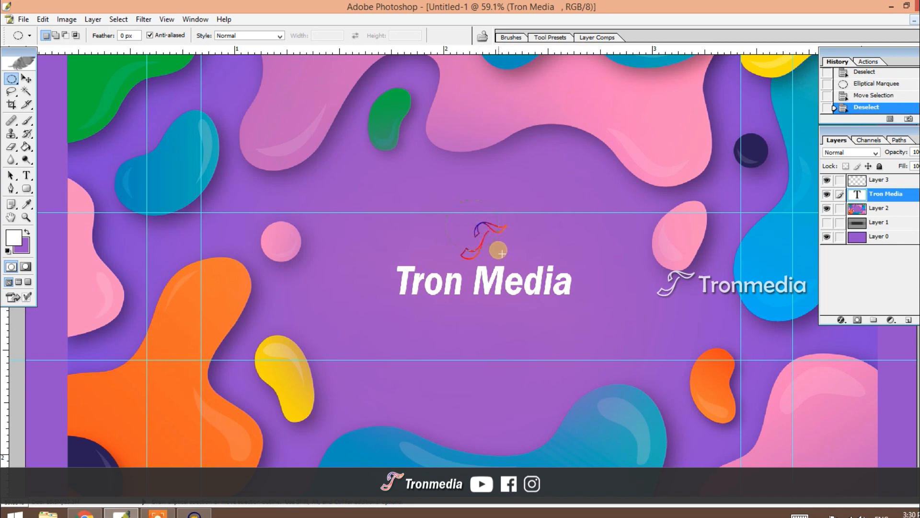
Make an elliptical selection enclosing the logo, fill it with white on Layer 3 using the Paint Bucket, and deselect.
{"action": "mouse_move", "coordinate": [503, 252]}
{"action": "left_mouse_down"}
{"action": "mouse_move", "coordinate": [493, 232]}
{"action": "mouse_move", "coordinate": [496, 240]}
{"action": "left_mouse_up"}
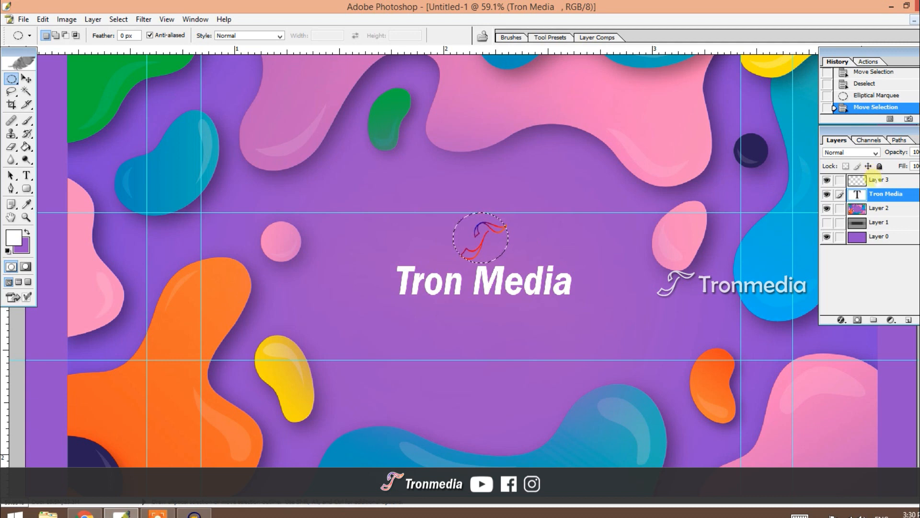
{"action": "left_click", "coordinate": [876, 180]}
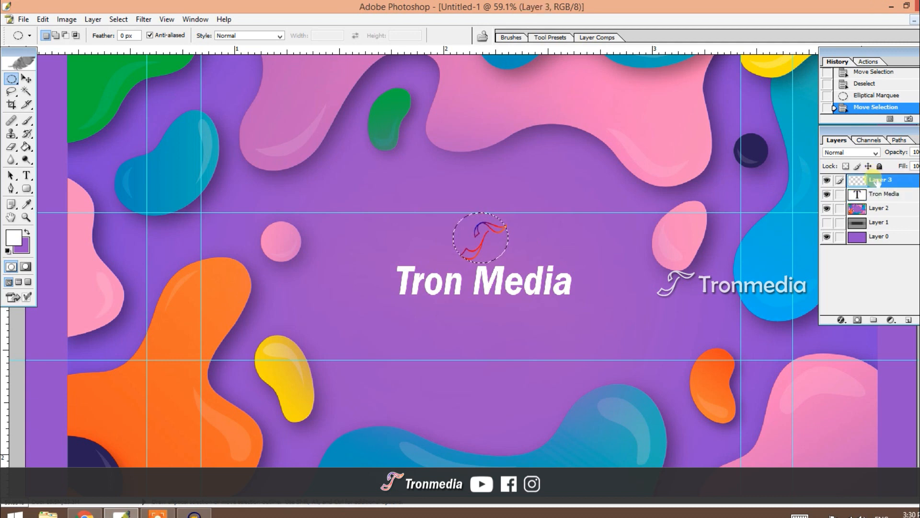
{"action": "left_click", "coordinate": [26, 147]}
{"action": "left_click", "coordinate": [491, 257]}
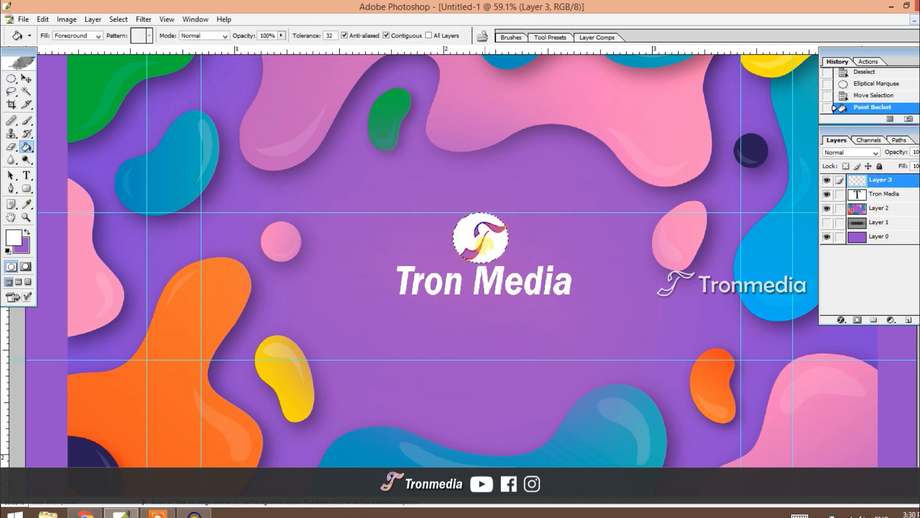
{"action": "left_click", "coordinate": [10, 79]}
{"action": "left_click", "coordinate": [475, 248]}
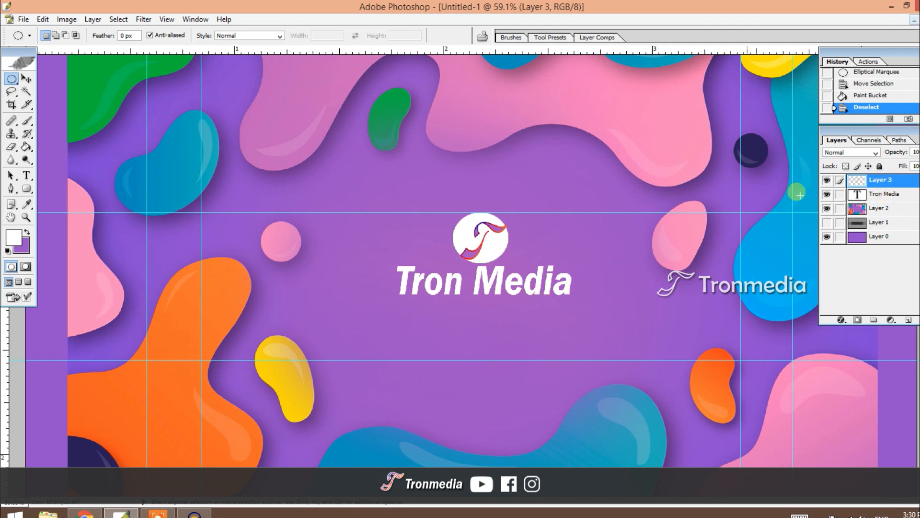
Roll the history back to before the white fill on Layer 3 and leave the Tron Media layer active.
{"action": "left_click", "coordinate": [27, 78]}
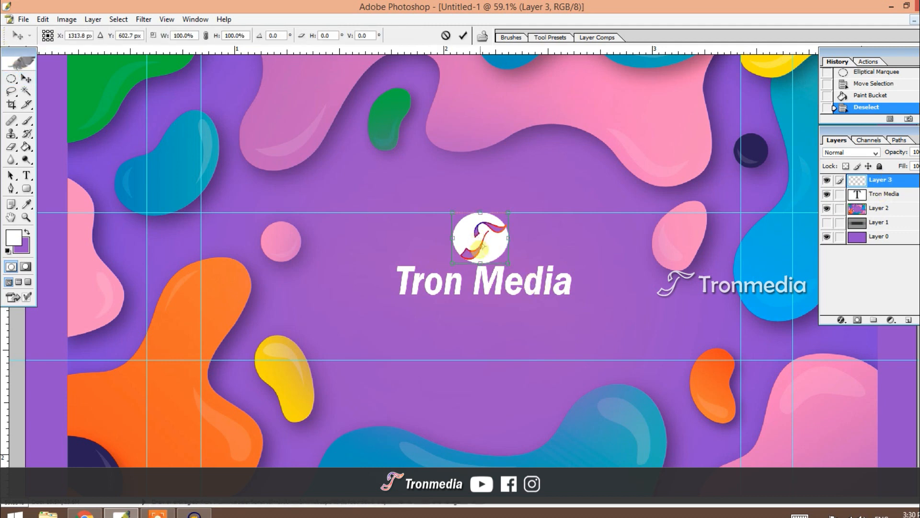
{"action": "left_click", "coordinate": [858, 194]}
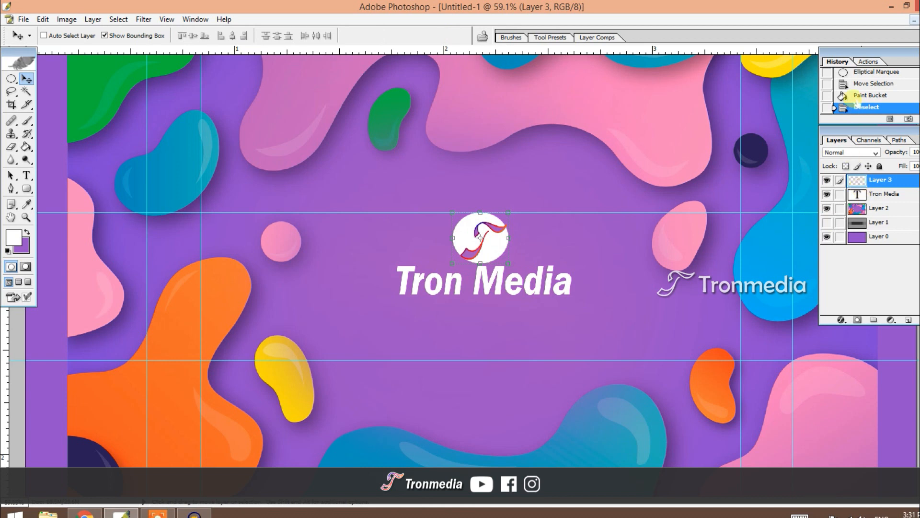
{"action": "left_click", "coordinate": [871, 95]}
{"action": "left_click", "coordinate": [856, 73]}
{"action": "right_click", "coordinate": [847, 78]}
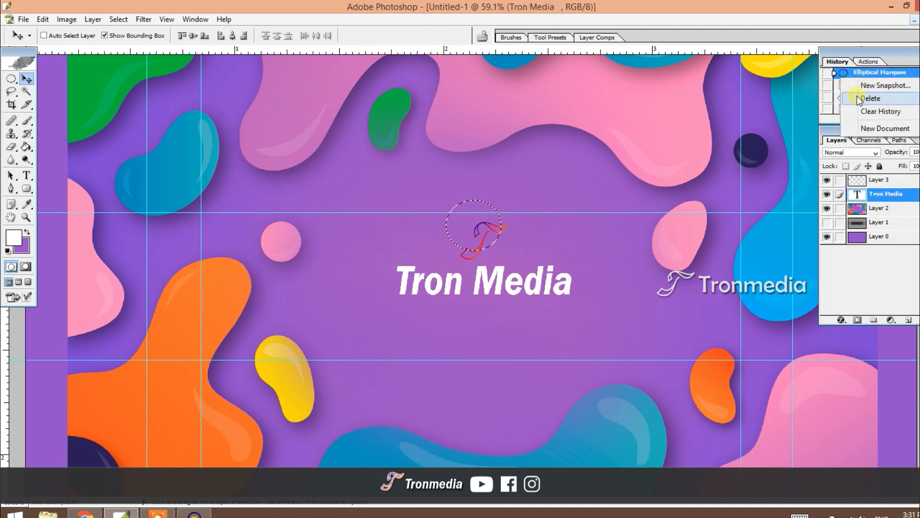
{"action": "left_click", "coordinate": [857, 96]}
{"action": "key", "text": "Return"}
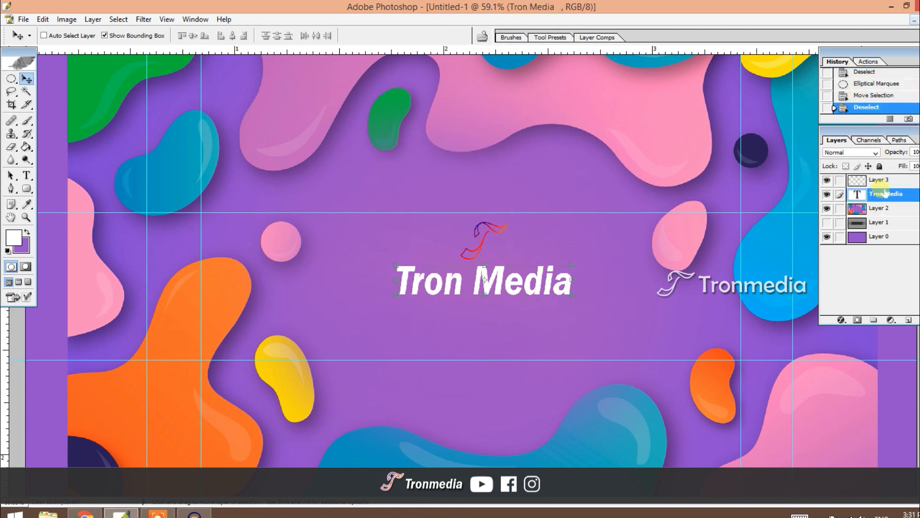
Fill an elliptical selection around the logo with white on a new Layer 4 and move that layer beneath Layer 3.
{"action": "key", "text": "ctrl+shift+alt+n"}
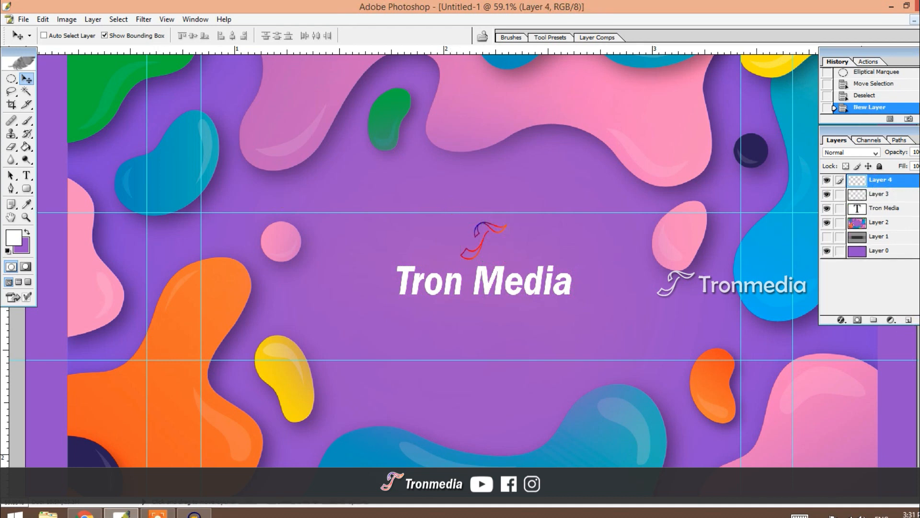
{"action": "left_click", "coordinate": [11, 79]}
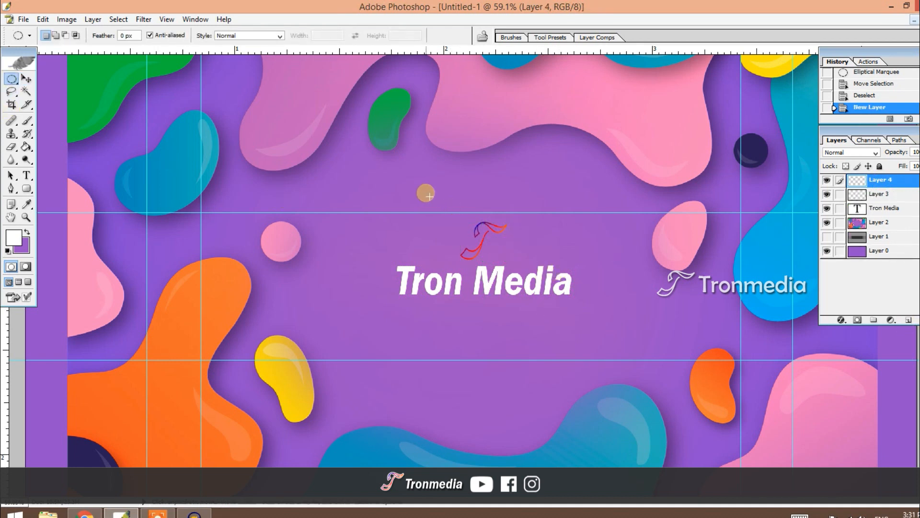
{"action": "left_click_drag", "start_coordinate": [454, 212], "coordinate": [510, 263]}
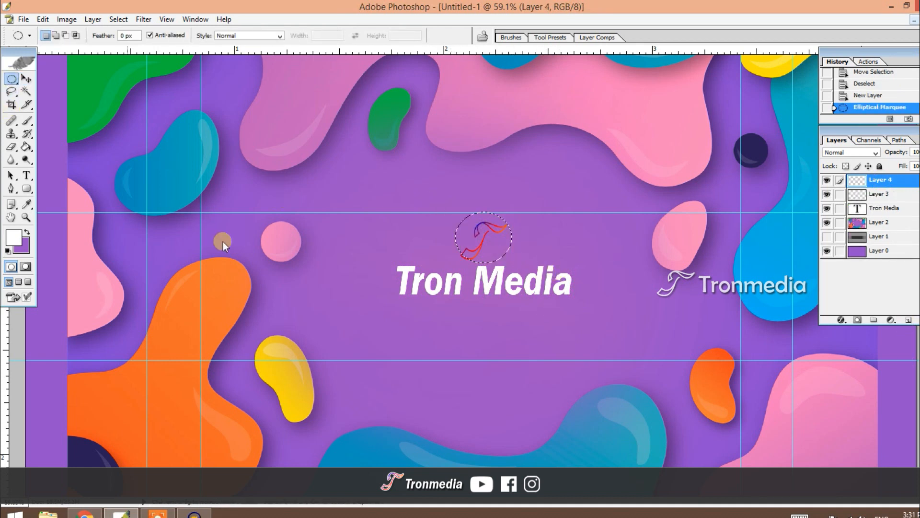
{"action": "left_click", "coordinate": [26, 147]}
{"action": "left_click", "coordinate": [461, 248]}
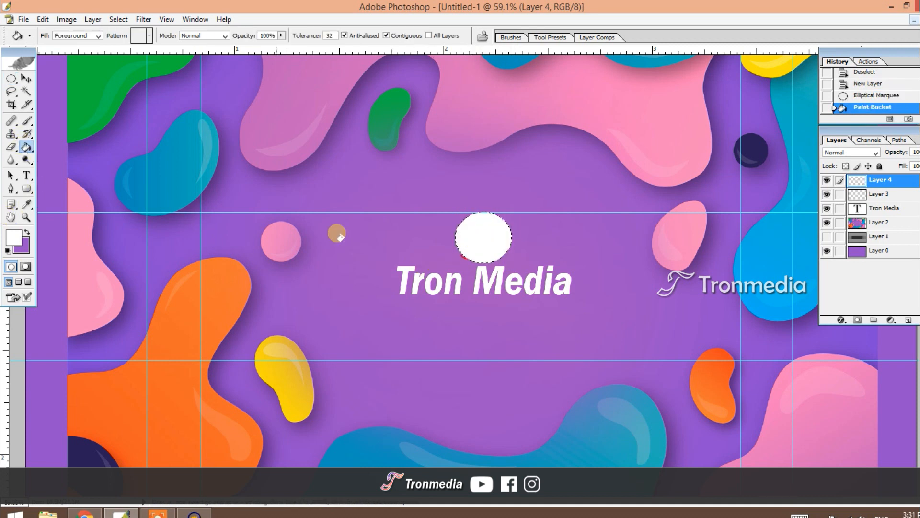
{"action": "key", "text": "m"}
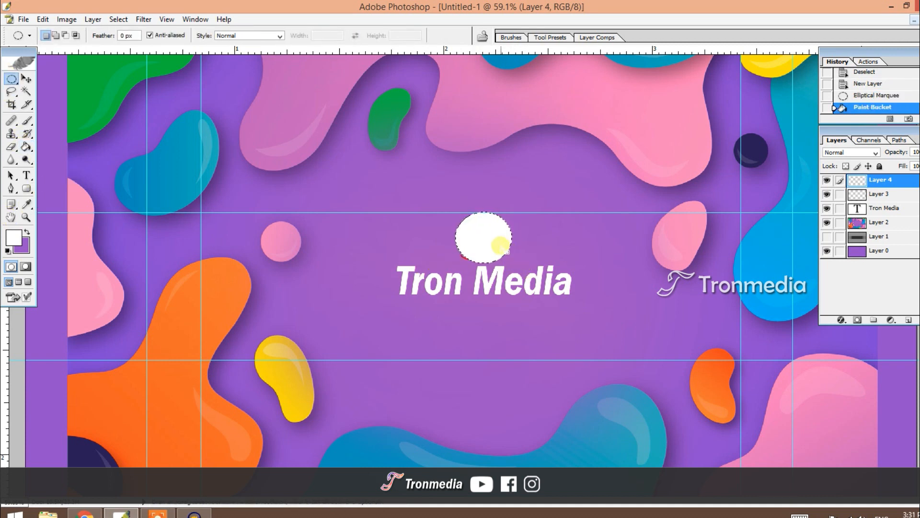
{"action": "left_click", "coordinate": [494, 242]}
{"action": "left_click_drag", "start_coordinate": [879, 180], "coordinate": [877, 201]}
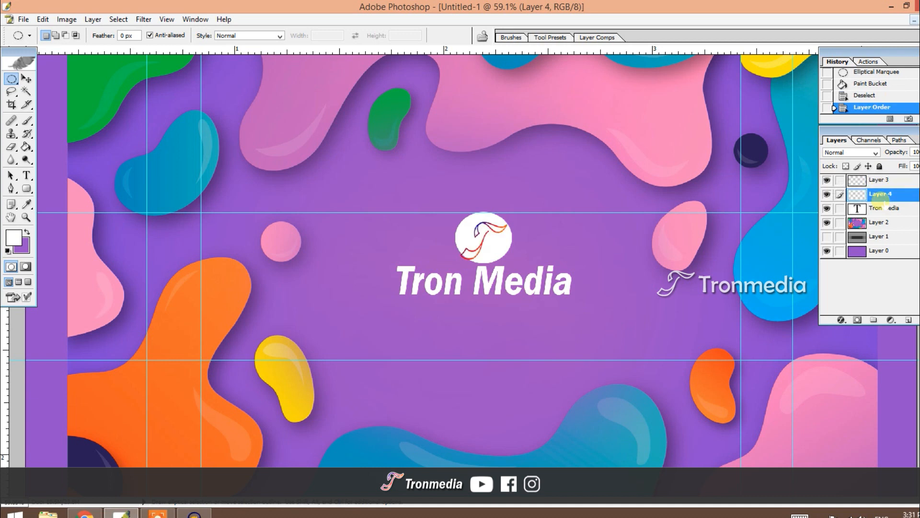
Narrow the white circle on Layer 4 to about 97% width and nudge it slightly down.
{"action": "left_click", "coordinate": [24, 80]}
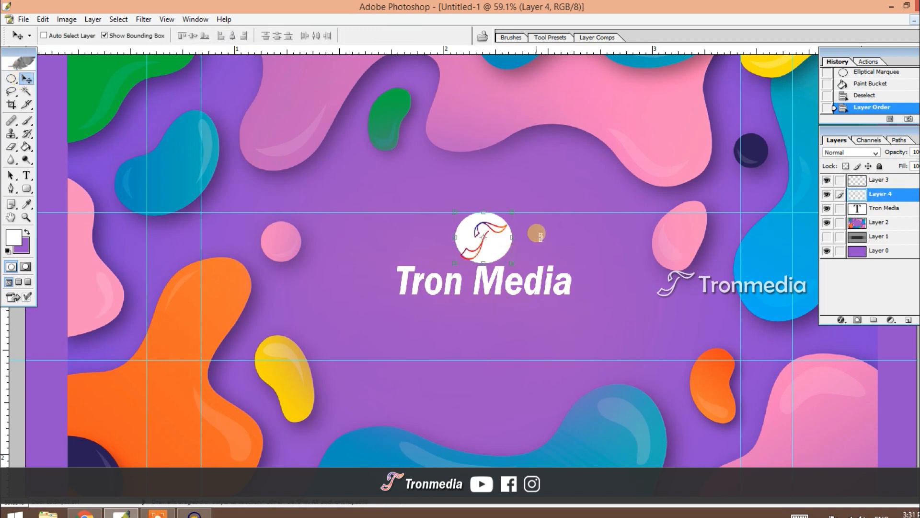
{"action": "left_click_drag", "start_coordinate": [512, 237], "coordinate": [510, 238]}
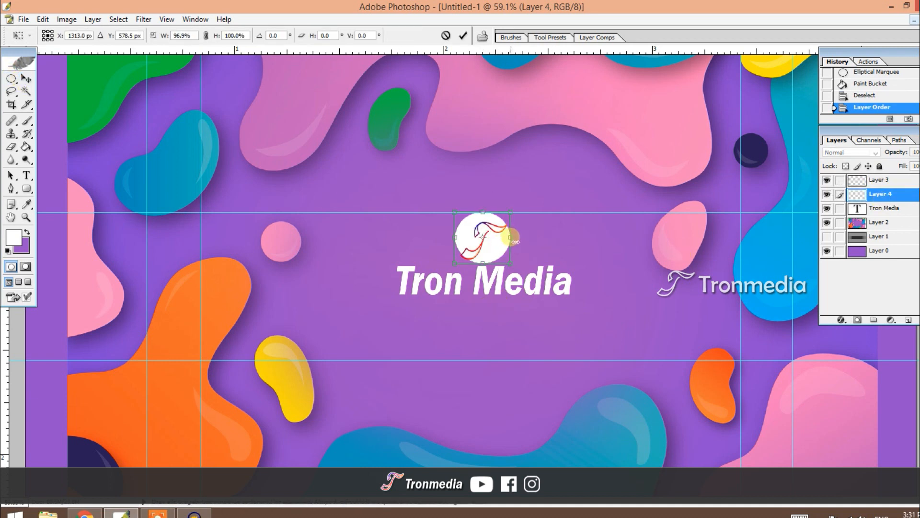
{"action": "key", "text": "Return"}
{"action": "key", "text": "shift+Down"}
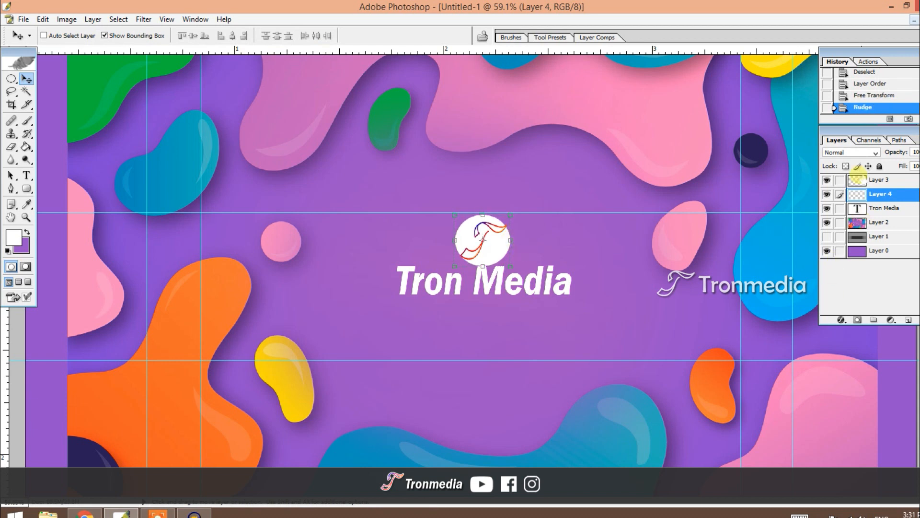
Scale the logo on Layer 3 down slightly and centre it inside the white circle.
{"action": "left_click", "coordinate": [858, 179]}
{"action": "left_click_drag", "start_coordinate": [509, 220], "coordinate": [501, 253]}
{"action": "key", "text": "Return"}
{"action": "key", "text": "ctrl+t"}
{"action": "key", "text": "Return"}
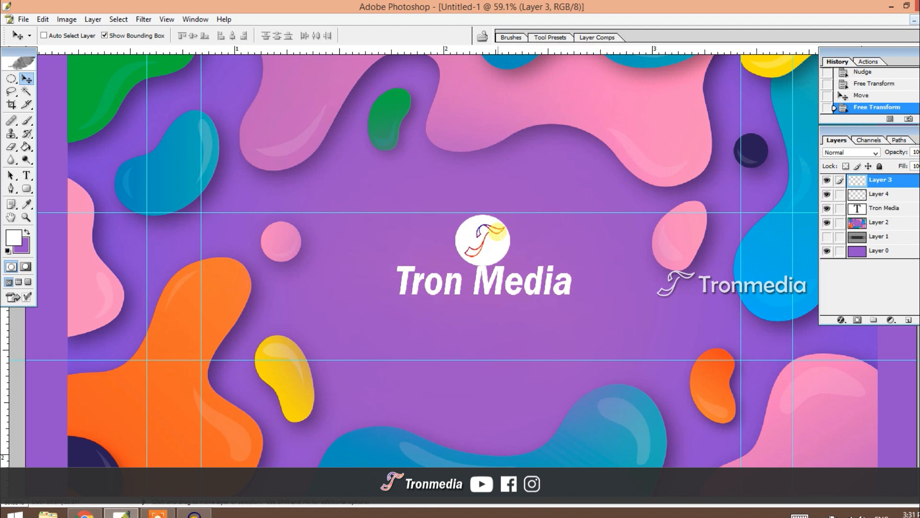
{"action": "left_click_drag", "start_coordinate": [485, 239], "coordinate": [484, 238]}
Narrow the white circle on Layer 4 again, to 97.9% width, so it looks round behind the logo.
{"action": "left_click", "coordinate": [863, 194]}
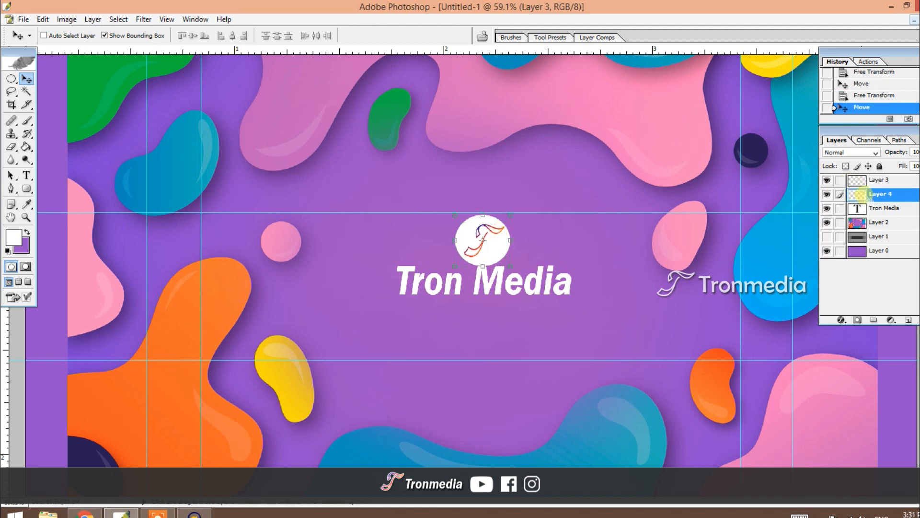
{"action": "key", "text": "ctrl+t"}
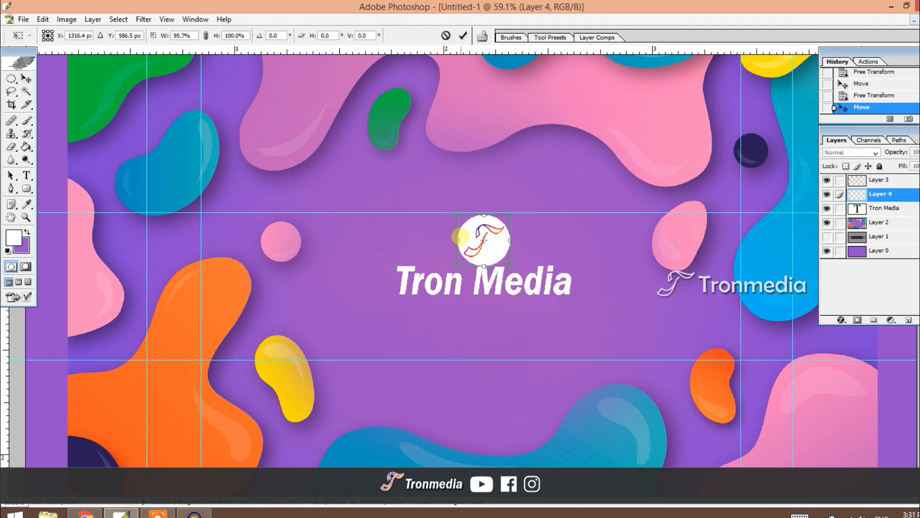
{"action": "left_click_drag", "start_coordinate": [510, 240], "coordinate": [509, 240]}
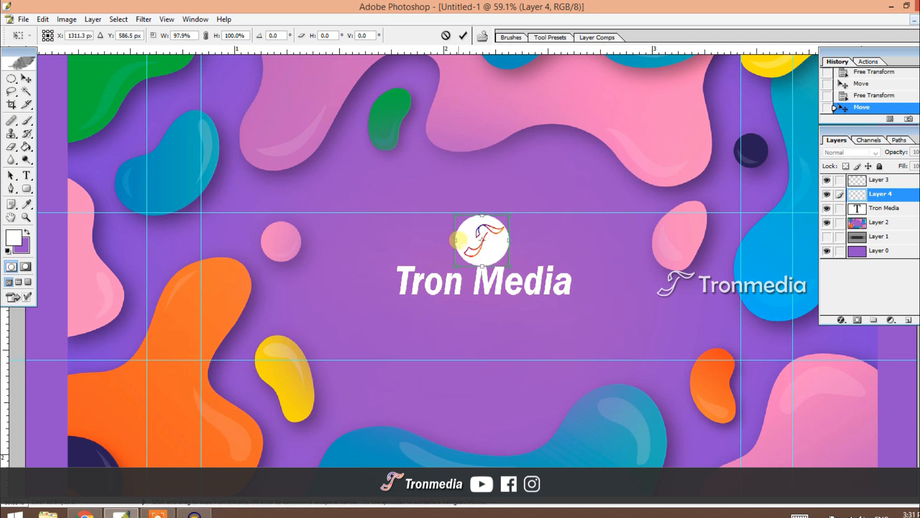
{"action": "key", "text": "Return"}
Move the "Tron Media" text down and to the right, clear of the white logo circle.
{"action": "right_click", "coordinate": [568, 294]}
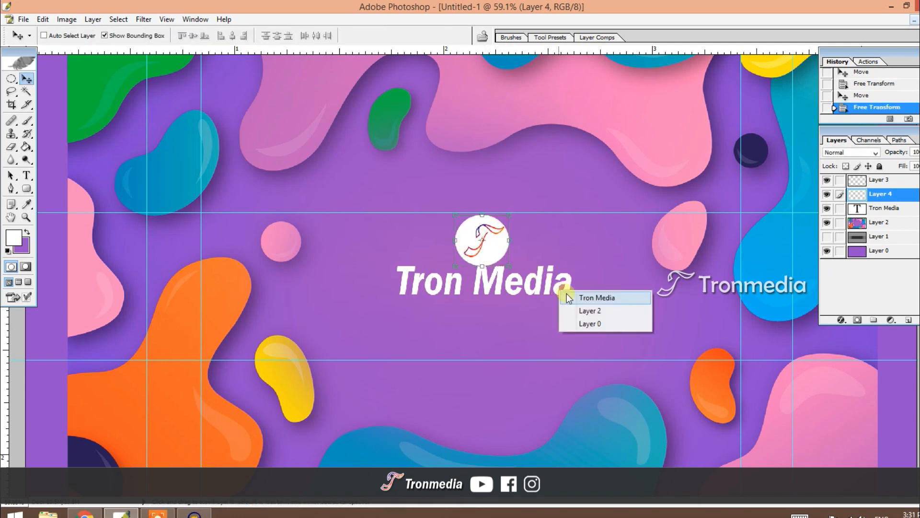
{"action": "left_click", "coordinate": [582, 298]}
{"action": "left_click_drag", "start_coordinate": [558, 289], "coordinate": [559, 291]}
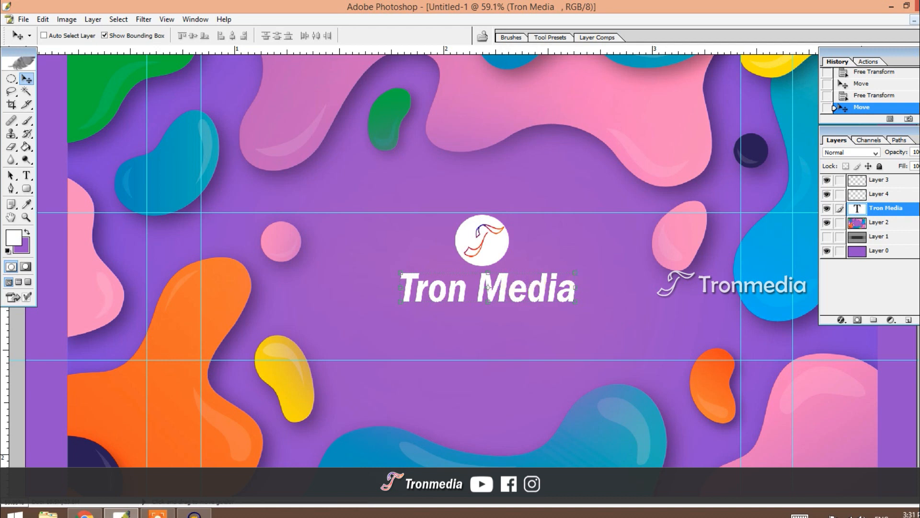
{"action": "left_click_drag", "start_coordinate": [528, 294], "coordinate": [630, 292]}
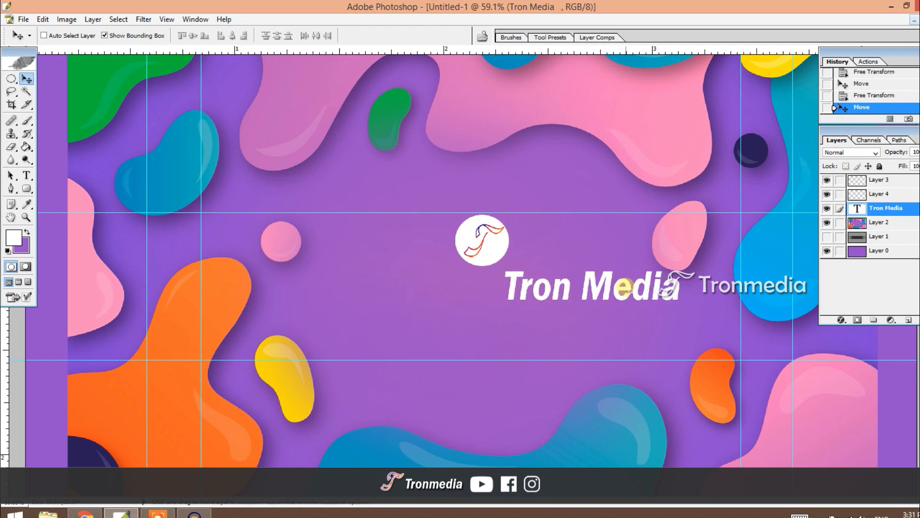
Link Layer 3 with Layer 4 and arrange the logo circle directly to the left of the "Tron Media" text.
{"action": "left_click", "coordinate": [839, 194]}
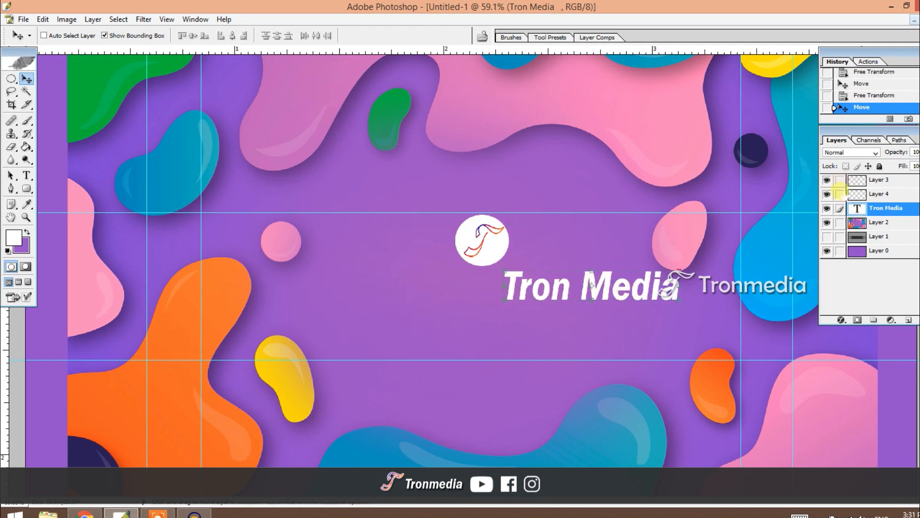
{"action": "left_click_drag", "start_coordinate": [549, 243], "coordinate": [522, 253]}
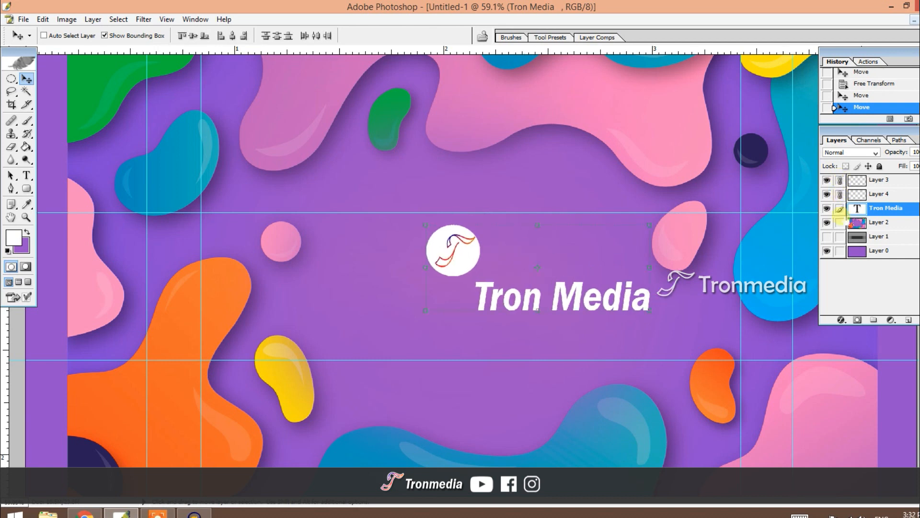
{"action": "left_click", "coordinate": [866, 195]}
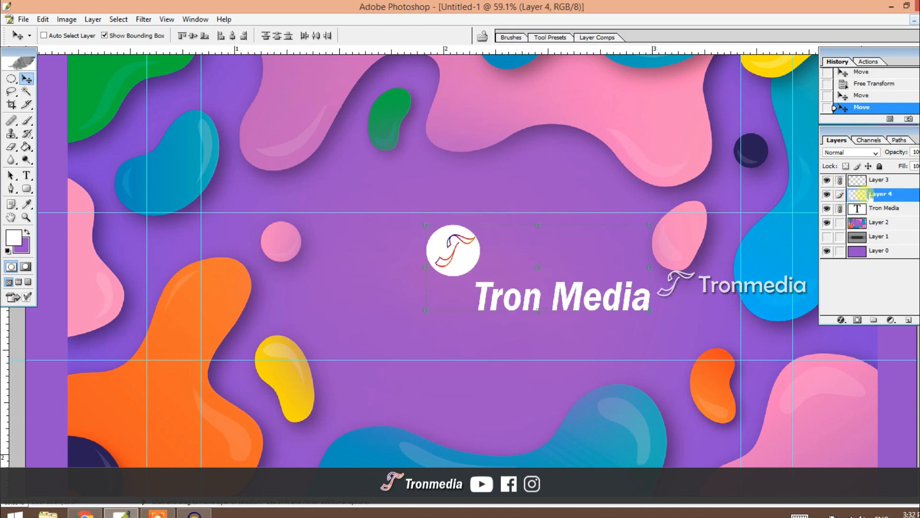
{"action": "right_click", "coordinate": [542, 306]}
{"action": "left_click", "coordinate": [546, 310]}
{"action": "left_click_drag", "start_coordinate": [541, 302], "coordinate": [485, 288]}
{"action": "right_click", "coordinate": [413, 284]}
{"action": "left_click", "coordinate": [424, 289]}
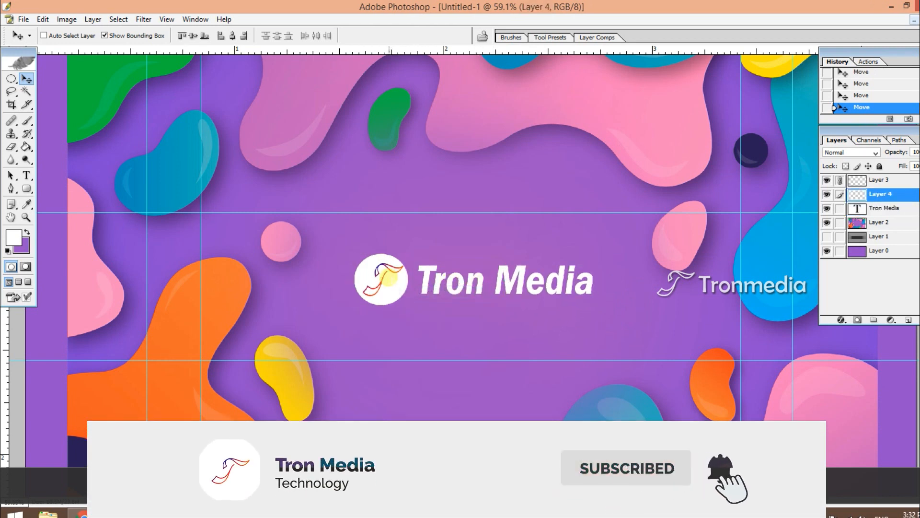
Shift the "Tron Media" text slightly up and to the right, beside the logo circle.
{"action": "right_click", "coordinate": [491, 279]}
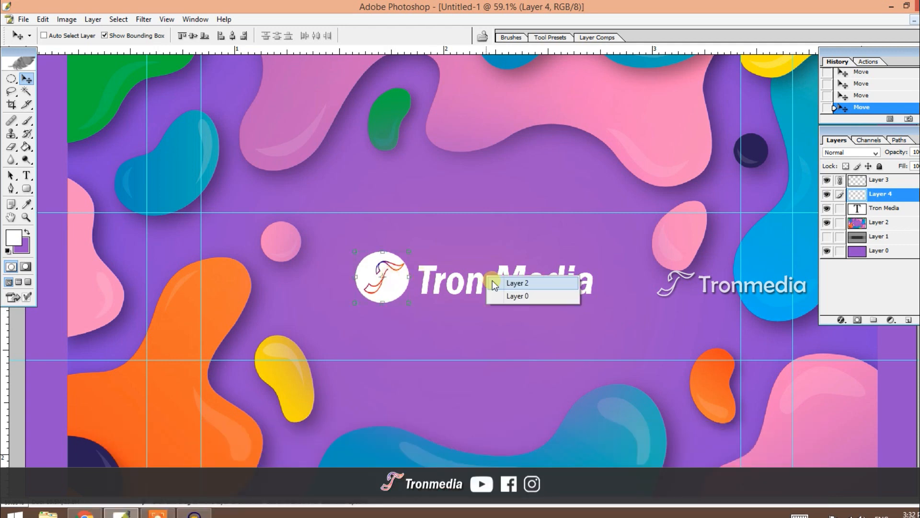
{"action": "left_click", "coordinate": [501, 282]}
{"action": "right_click", "coordinate": [510, 280]}
{"action": "left_click", "coordinate": [525, 290]}
{"action": "left_click_drag", "start_coordinate": [525, 289], "coordinate": [526, 282]}
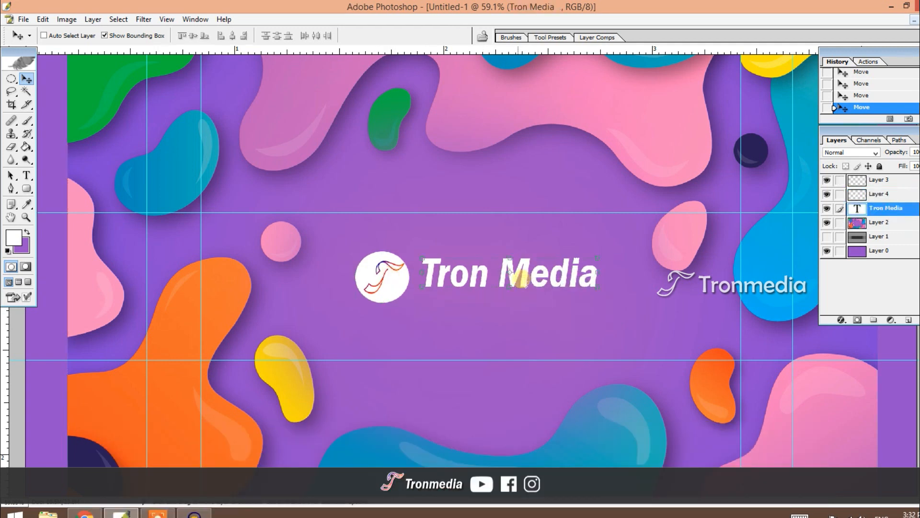
Move the linked logo circle slightly up and right to line it up closely with the "Tron Media" text.
{"action": "right_click", "coordinate": [385, 284]}
{"action": "left_click", "coordinate": [398, 290]}
{"action": "right_click", "coordinate": [398, 288]}
{"action": "left_click", "coordinate": [399, 290]}
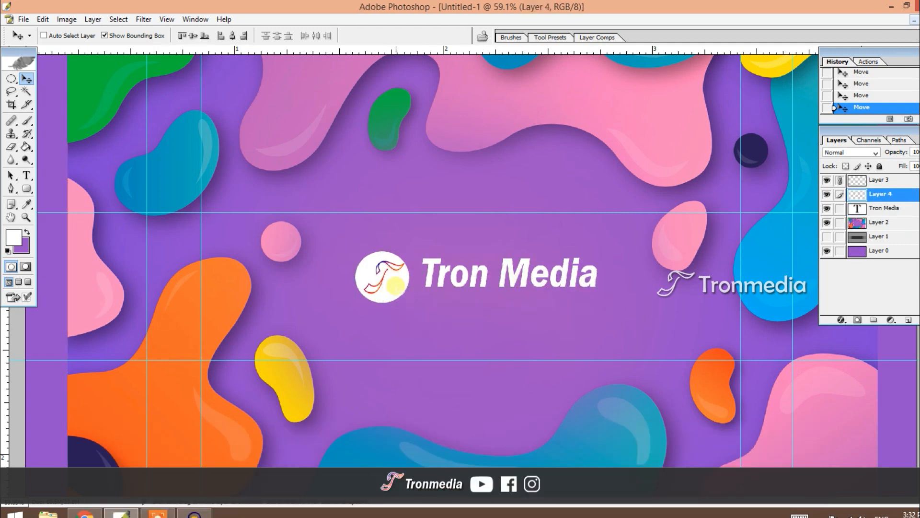
{"action": "left_click_drag", "start_coordinate": [396, 287], "coordinate": [402, 280]}
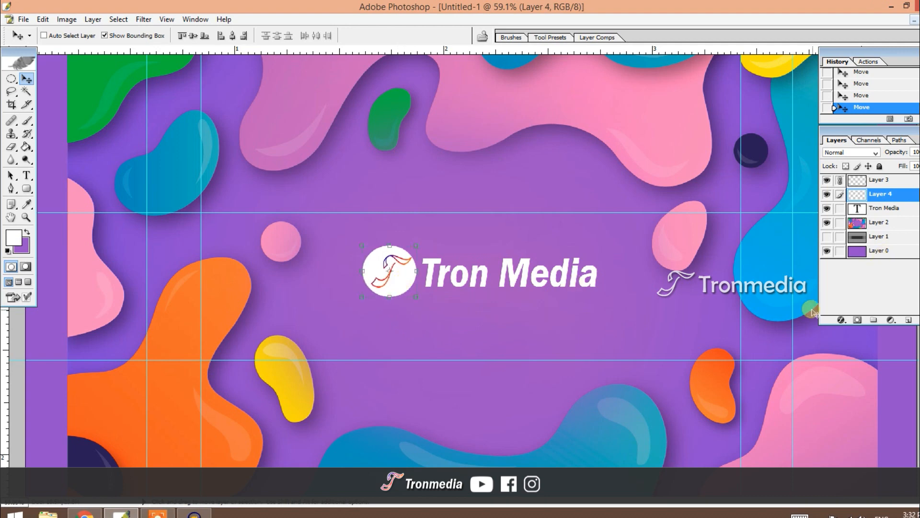
Add a Drop Shadow to the white circle on Layer 4 with distance 0 px, spread 0% and size 21 px.
{"action": "left_click", "coordinate": [842, 319]}
{"action": "left_click", "coordinate": [881, 352]}
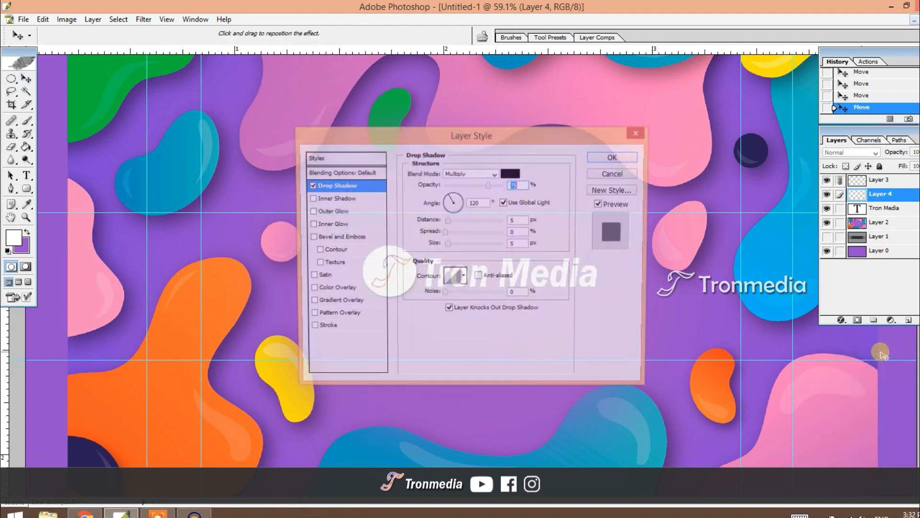
{"action": "left_click_drag", "start_coordinate": [550, 139], "coordinate": [766, 238]}
{"action": "left_click_drag", "start_coordinate": [669, 343], "coordinate": [671, 344]}
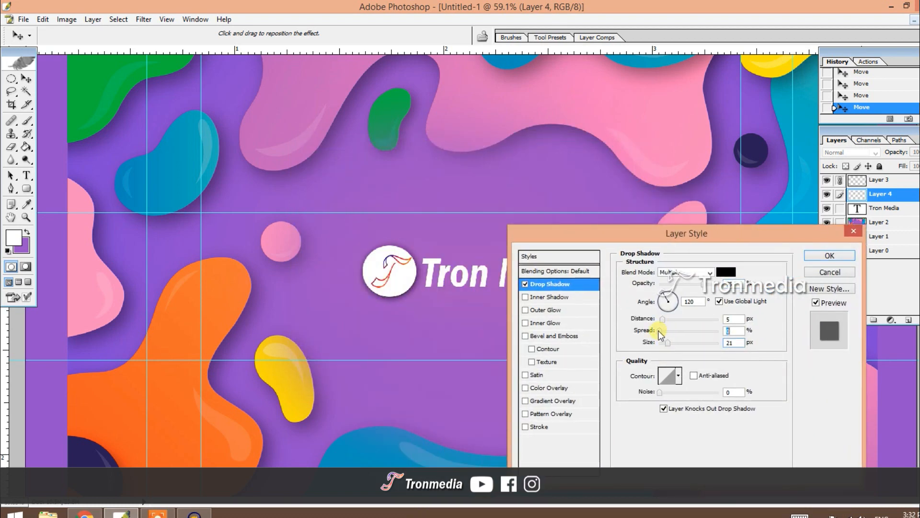
{"action": "left_click", "coordinate": [830, 255]}
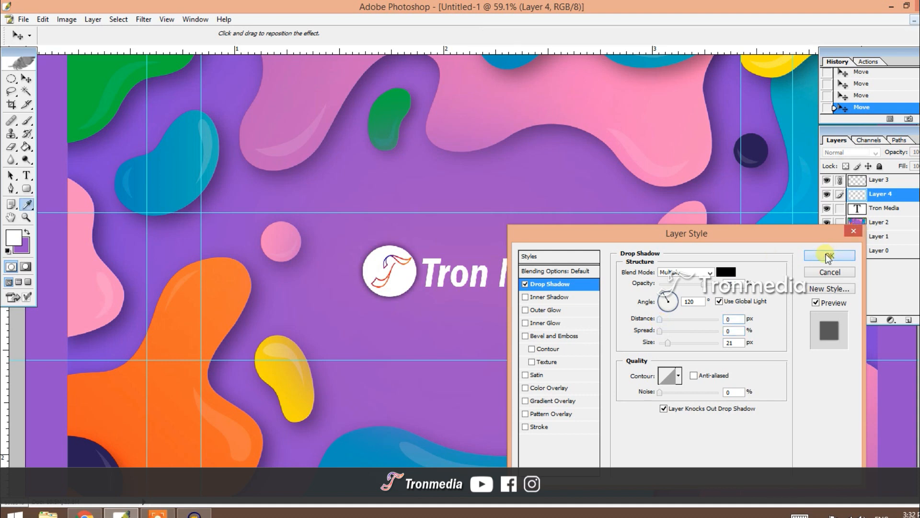
Add a Drop Shadow to the "Tron Media" text layer, with its size raised to 27 px.
{"action": "right_click", "coordinate": [546, 273]}
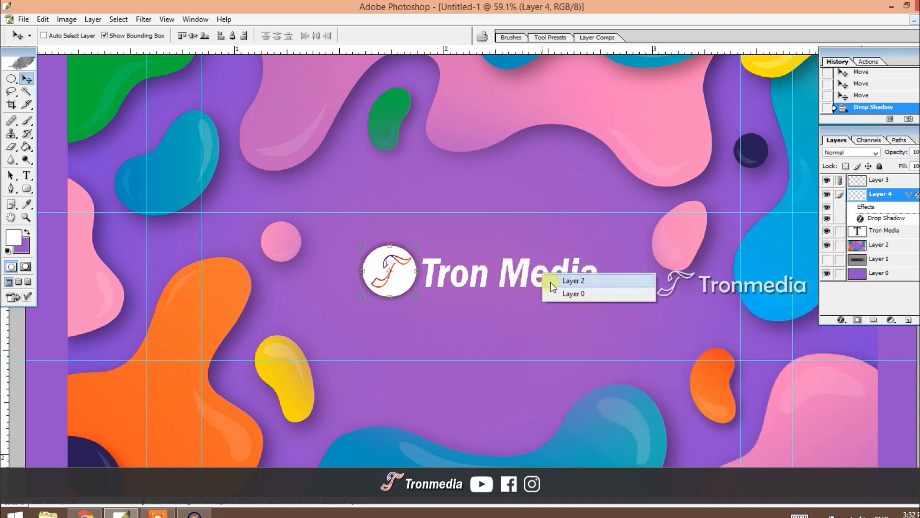
{"action": "left_click", "coordinate": [564, 279]}
{"action": "left_click", "coordinate": [882, 230]}
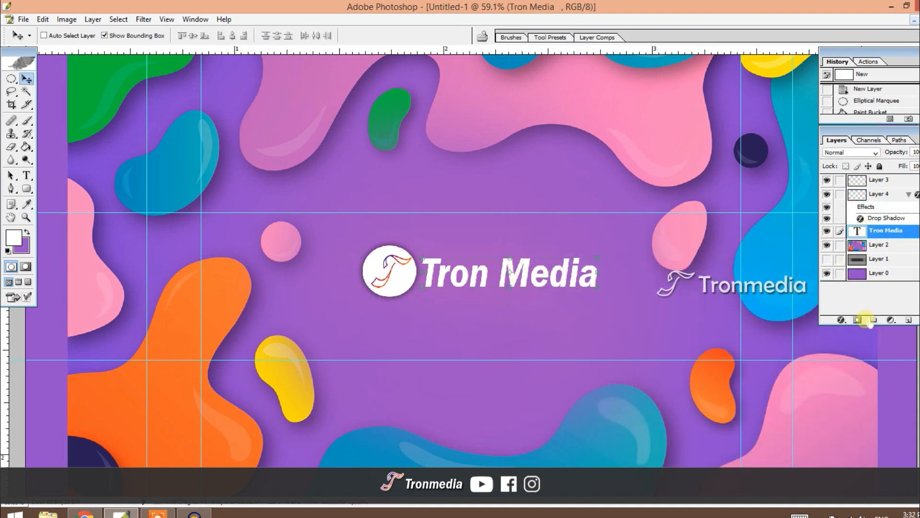
{"action": "left_click", "coordinate": [841, 321]}
{"action": "left_click", "coordinate": [855, 348]}
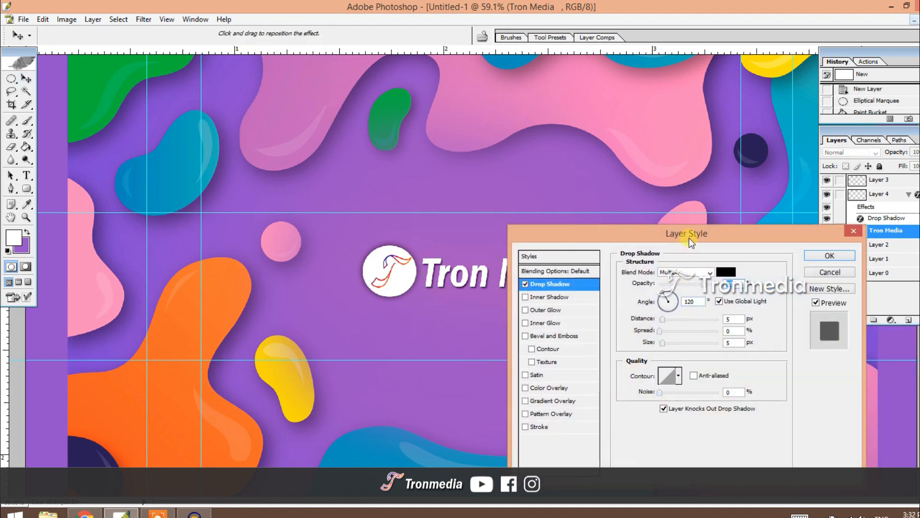
{"action": "left_click_drag", "start_coordinate": [691, 234], "coordinate": [771, 213]}
{"action": "left_click_drag", "start_coordinate": [742, 321], "coordinate": [749, 321]}
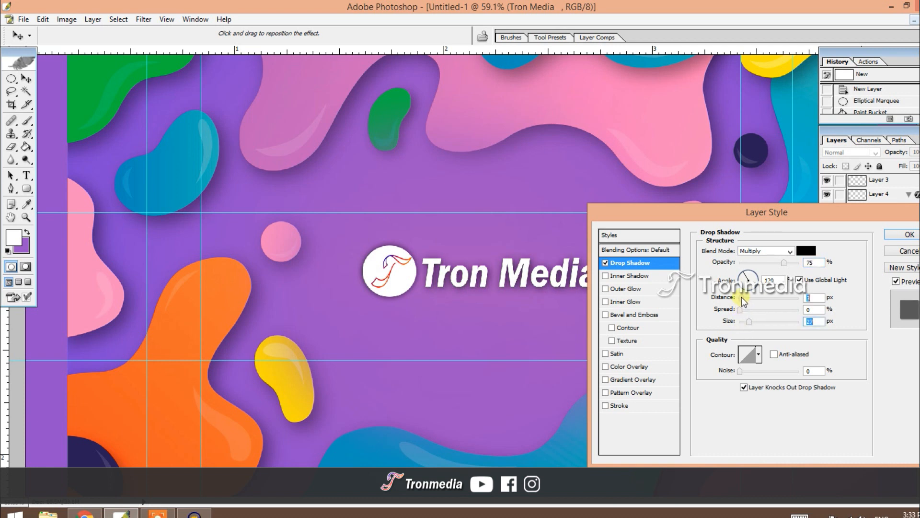
{"action": "left_click", "coordinate": [909, 234]}
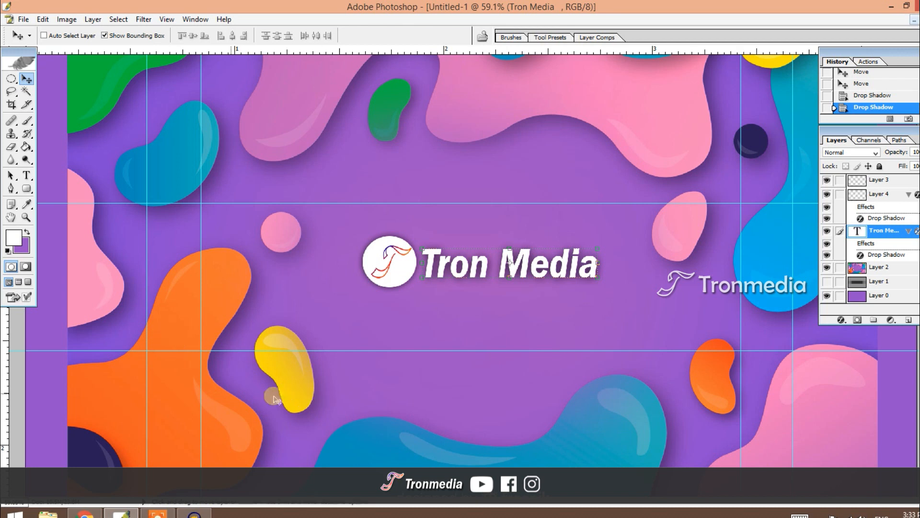
Switch to background art.psd and copy its "TECH - HOUSE -TRAVEL- COOKING -VEHICLE REVIEWS" tagline text.
{"action": "left_click", "coordinate": [24, 174]}
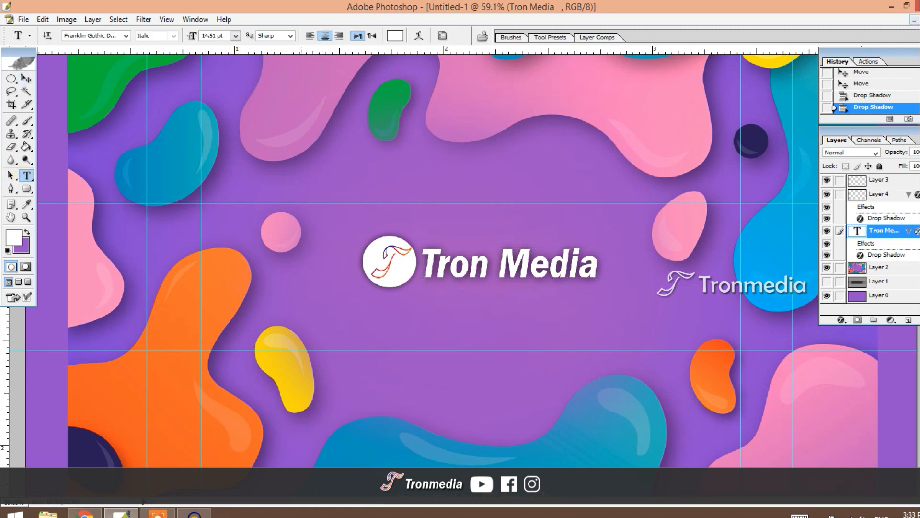
{"action": "left_click", "coordinate": [914, 20]}
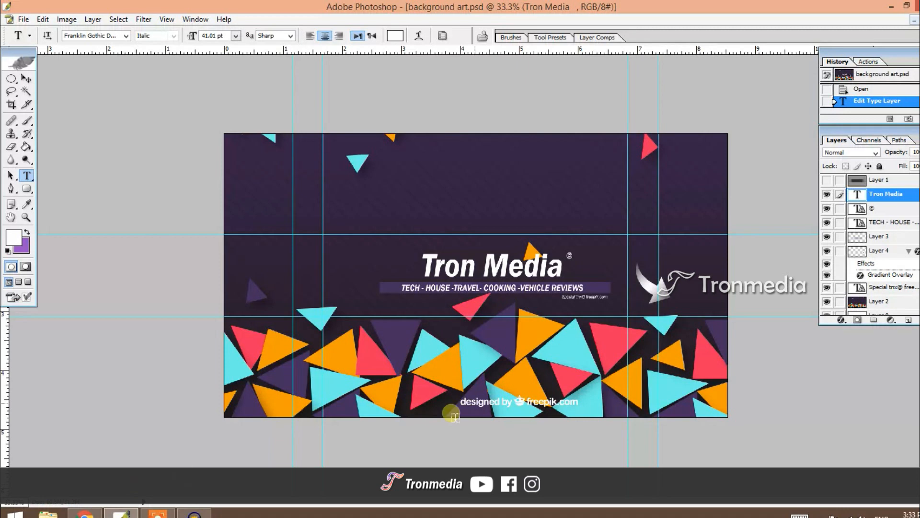
{"action": "left_click", "coordinate": [523, 287]}
{"action": "left_click", "coordinate": [468, 198]}
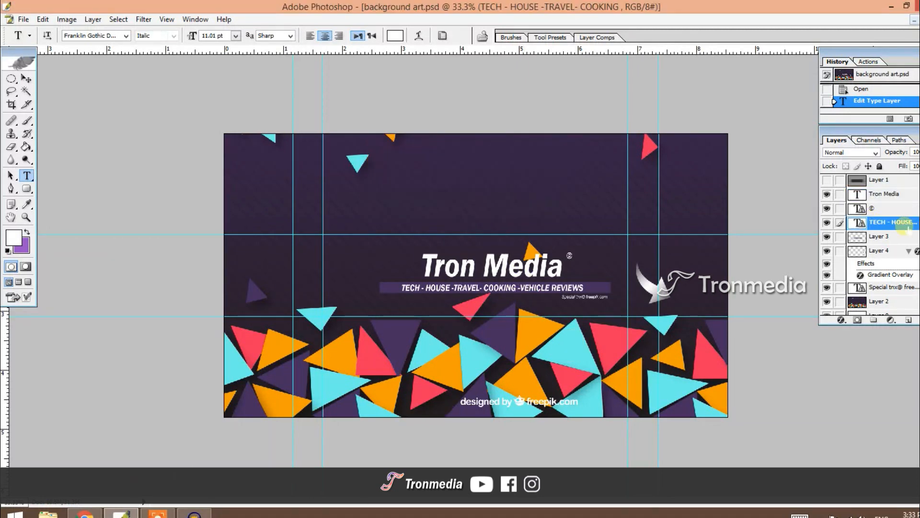
{"action": "double_click", "coordinate": [858, 223]}
{"action": "left_click", "coordinate": [461, 213]}
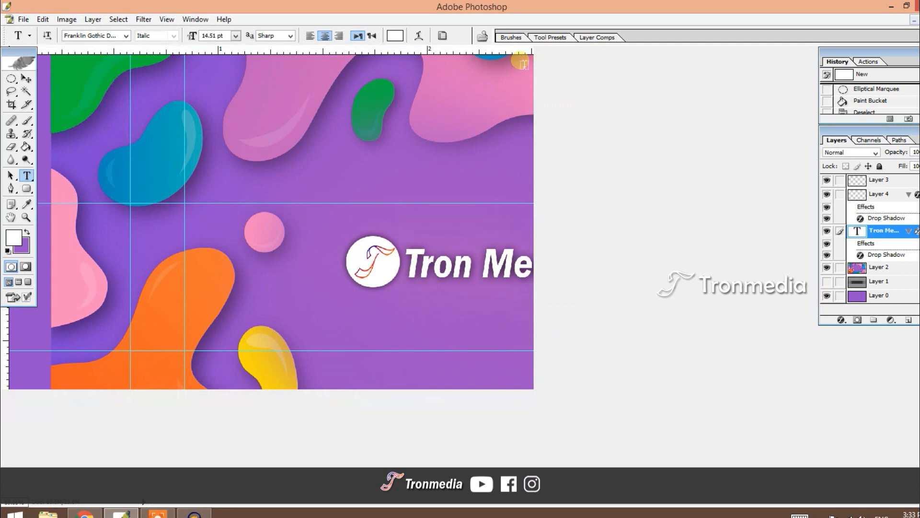
Paste the copied tagline into the Untitled-1 banner as a new text layer below the "Tron Media" title.
{"action": "left_click", "coordinate": [519, 58]}
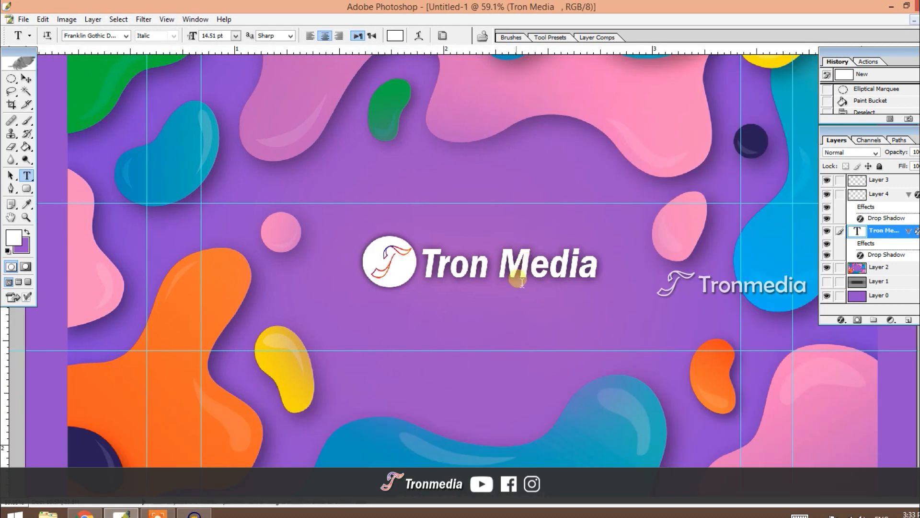
{"action": "left_click", "coordinate": [503, 304]}
{"action": "type", "text": "TECH - HOUSE -TRAVEL- COOKING -VEHICLE REVIEWS"}
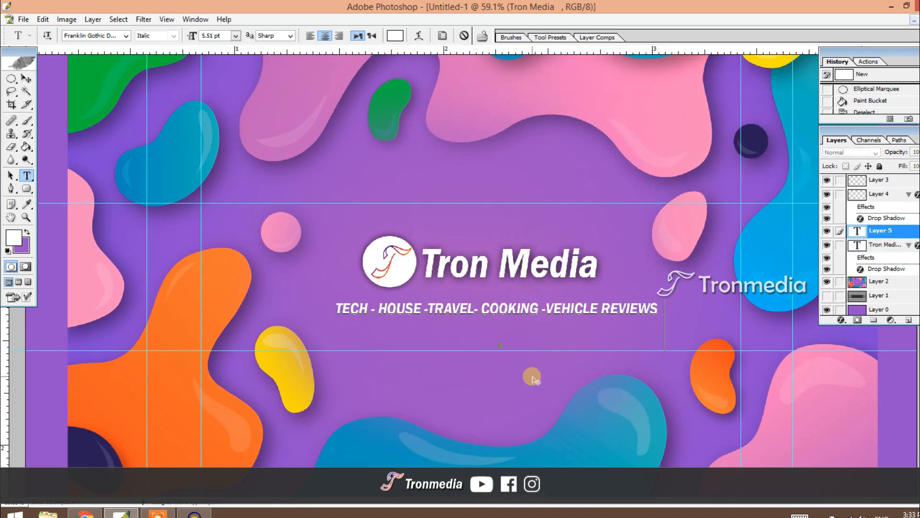
Delete the cooking and travel entries and reword the tagline as "TECHNOLOGY - HOUSE -MOTO - INTERVIEWS & STORIES - HOW TO ?" at 3.51 pt.
{"action": "left_click_drag", "start_coordinate": [480, 310], "coordinate": [541, 322]}
{"action": "key", "text": "BackSpace"}
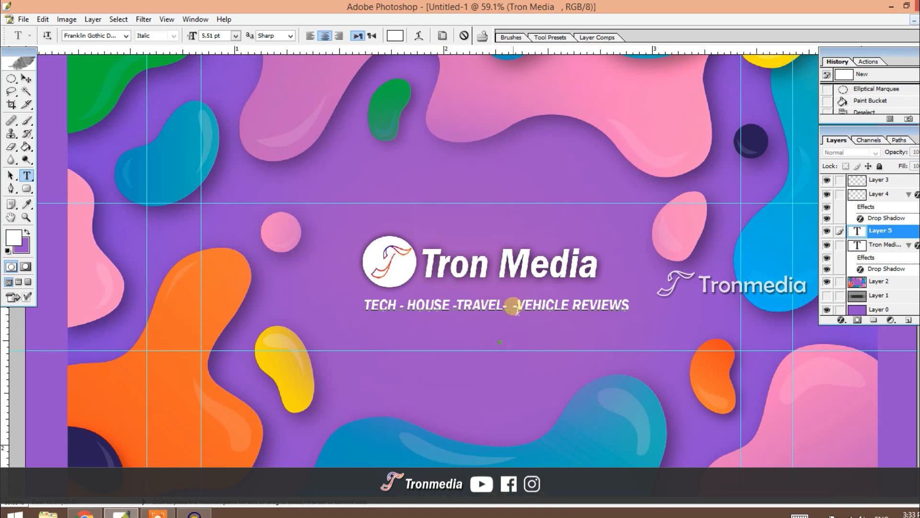
{"action": "key", "text": "BackSpace"}
{"action": "key", "text": "BackSpace"}
{"action": "key", "text": "BackSpace"}
{"action": "key", "text": "BackSpace"}
{"action": "key", "text": "BackSpace"}
{"action": "key", "text": "BackSpace"}
{"action": "key", "text": "BackSpace"}
{"action": "key", "text": "BackSpace"}
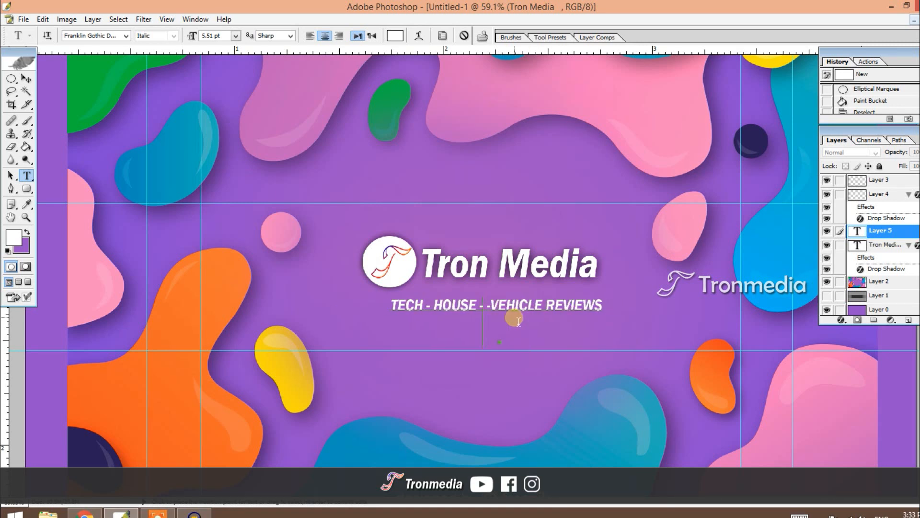
{"action": "key", "text": "BackSpace"}
{"action": "key", "text": "BackSpace"}
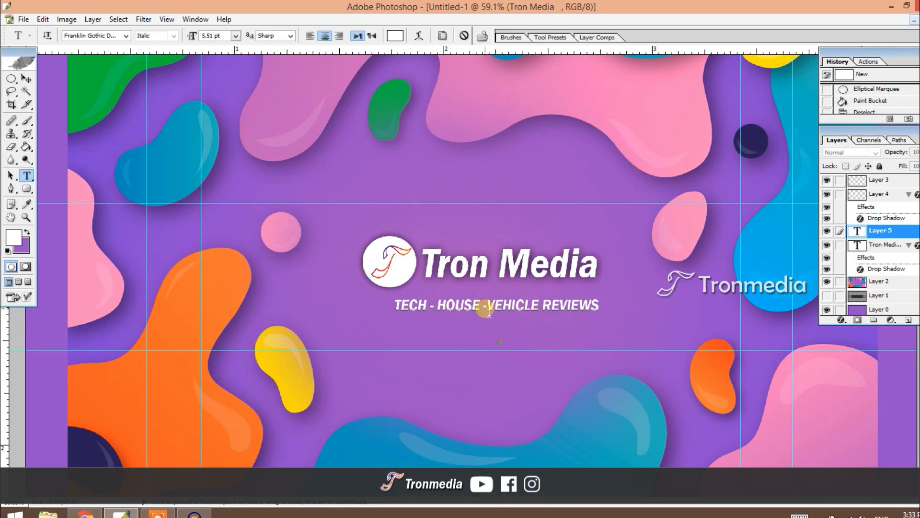
{"action": "key", "text": "BackSpace"}
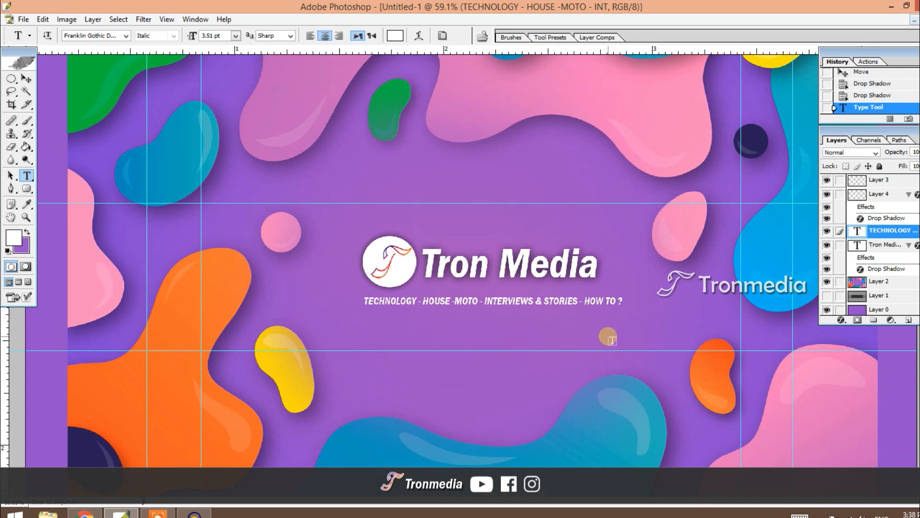
Recolour the whole tagline with the blue sampled from the background blob.
{"action": "left_click", "coordinate": [564, 303]}
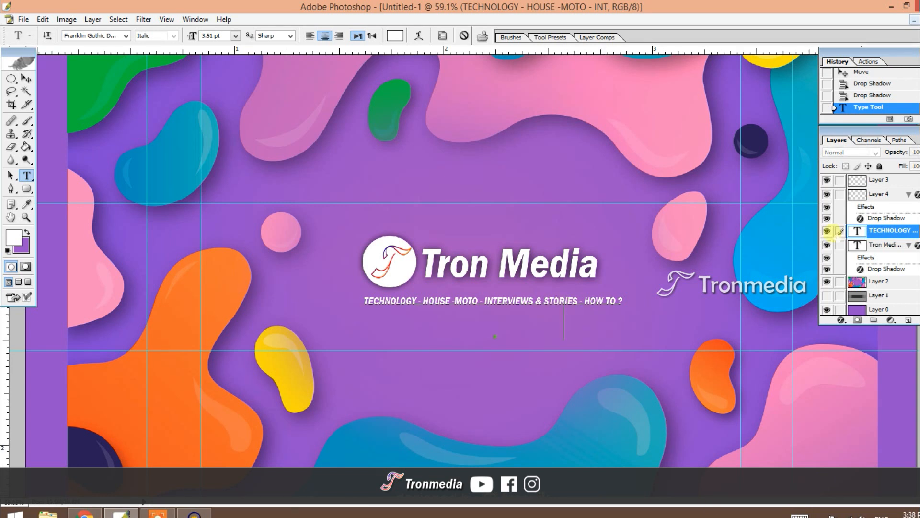
{"action": "key", "text": "ctrl+a"}
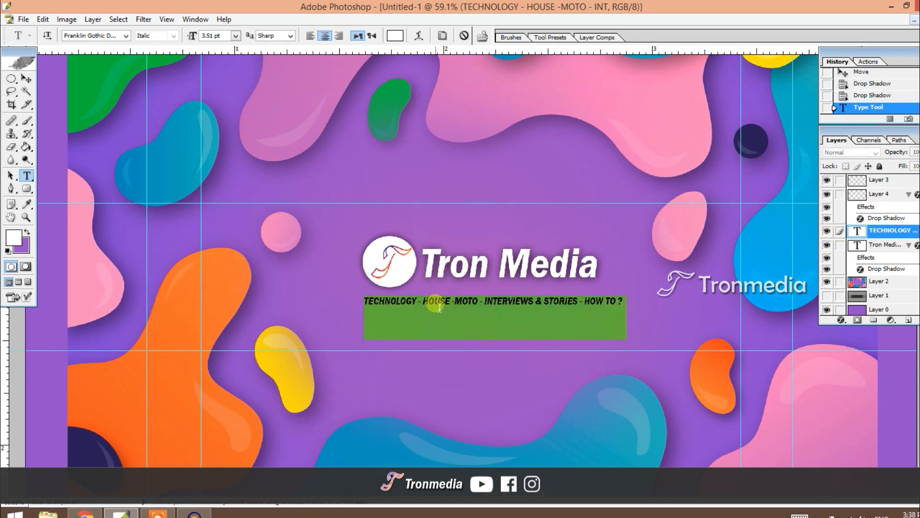
{"action": "left_click", "coordinate": [13, 240]}
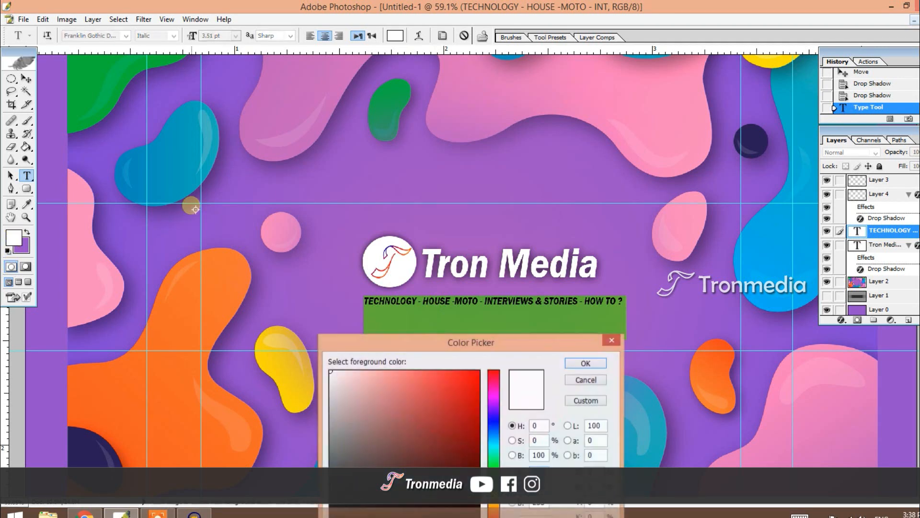
{"action": "left_click", "coordinate": [192, 172]}
{"action": "key", "text": "Return"}
{"action": "left_click", "coordinate": [398, 303]}
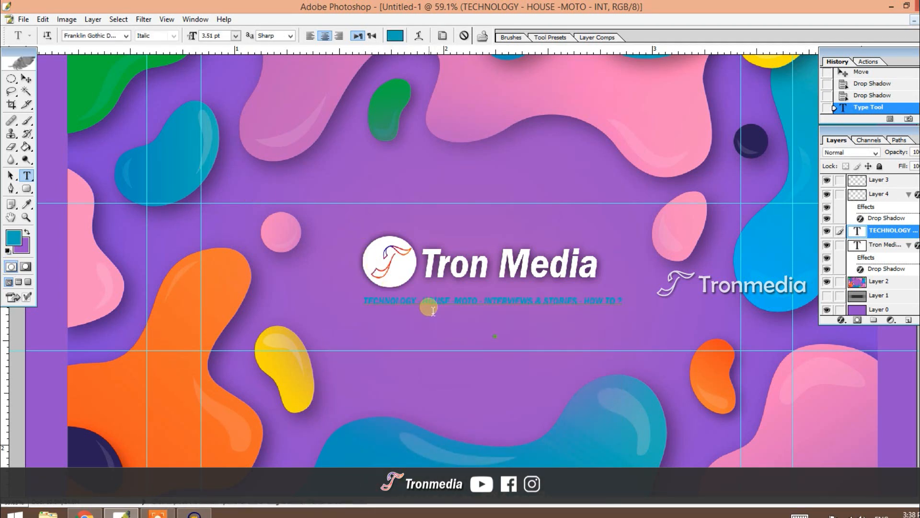
Restore the whole tagline's text colour to white.
{"action": "key", "text": "ctrl+a"}
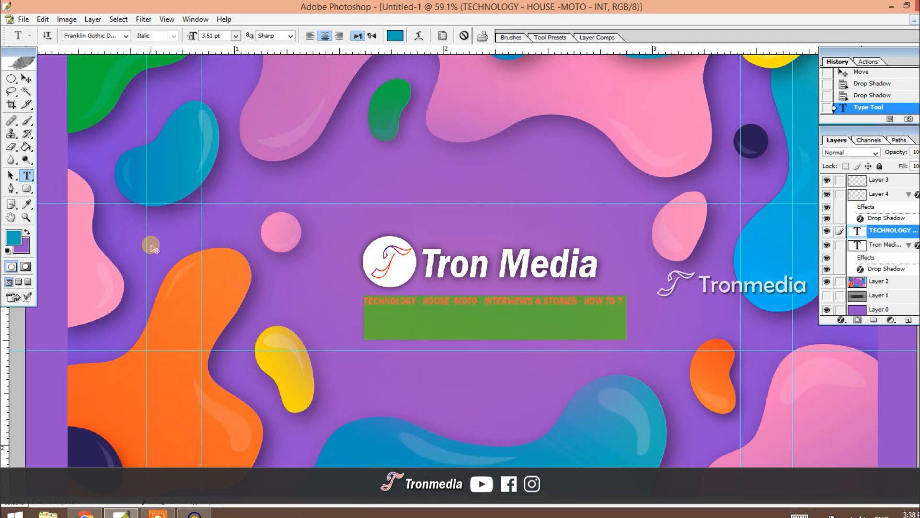
{"action": "left_click", "coordinate": [14, 238]}
{"action": "left_click", "coordinate": [383, 381]}
{"action": "key", "text": "Return"}
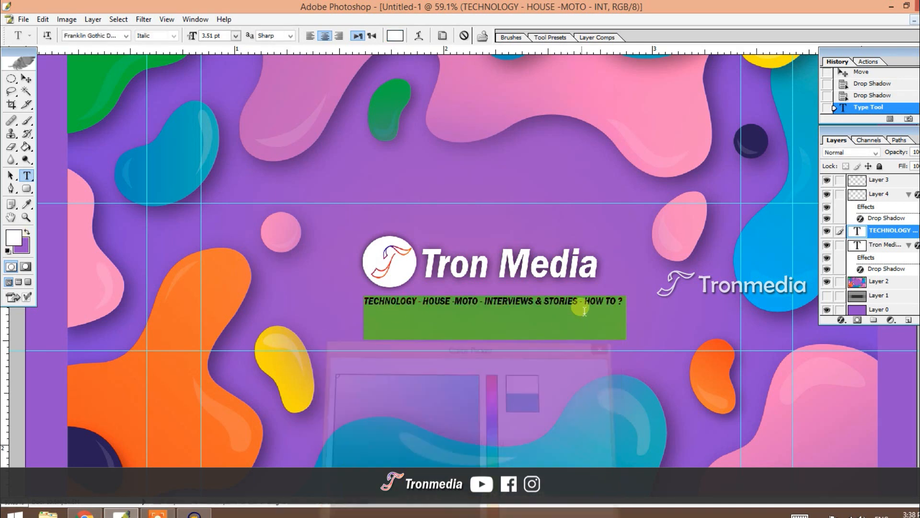
Create a new layer directly above the "Tron Media" text layer and make a rectangular selection tightly around the tagline.
{"action": "left_click", "coordinate": [877, 245]}
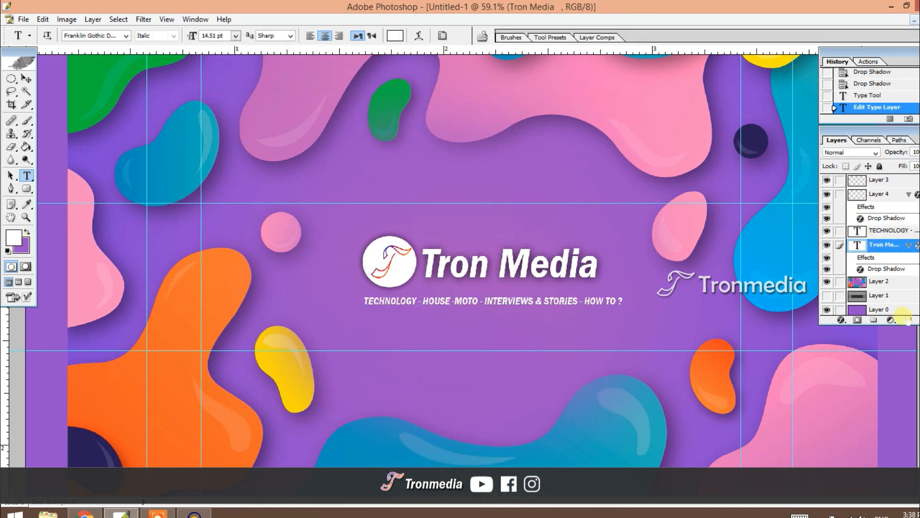
{"action": "left_click", "coordinate": [909, 320]}
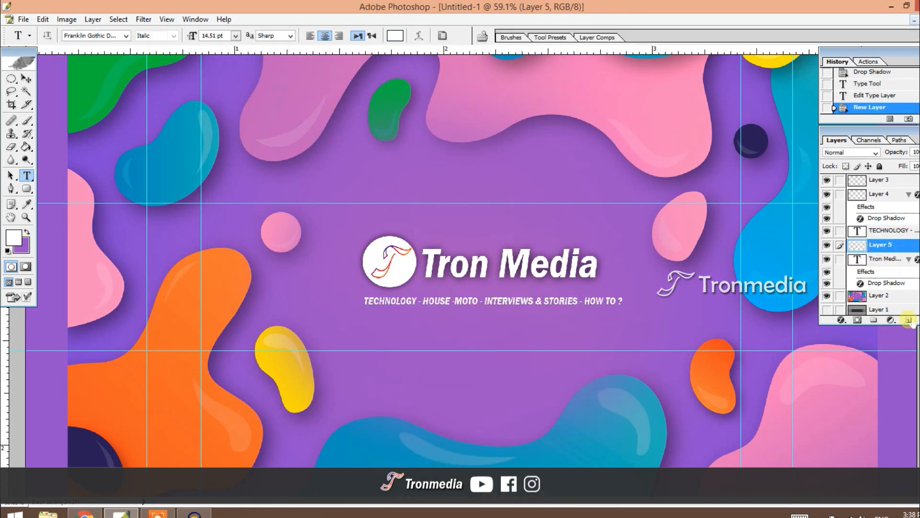
{"action": "left_click", "coordinate": [11, 90]}
{"action": "left_click_drag", "start_coordinate": [11, 78], "coordinate": [48, 80]}
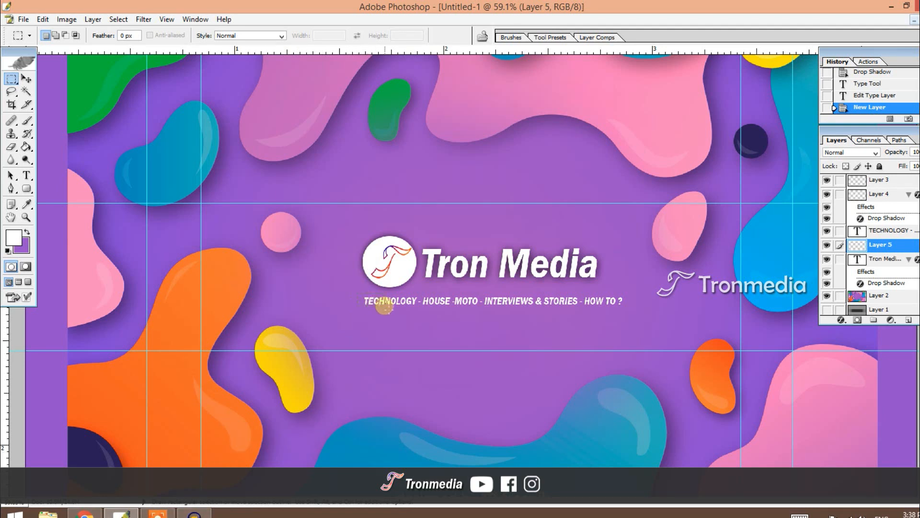
{"action": "left_click_drag", "start_coordinate": [358, 294], "coordinate": [629, 306]}
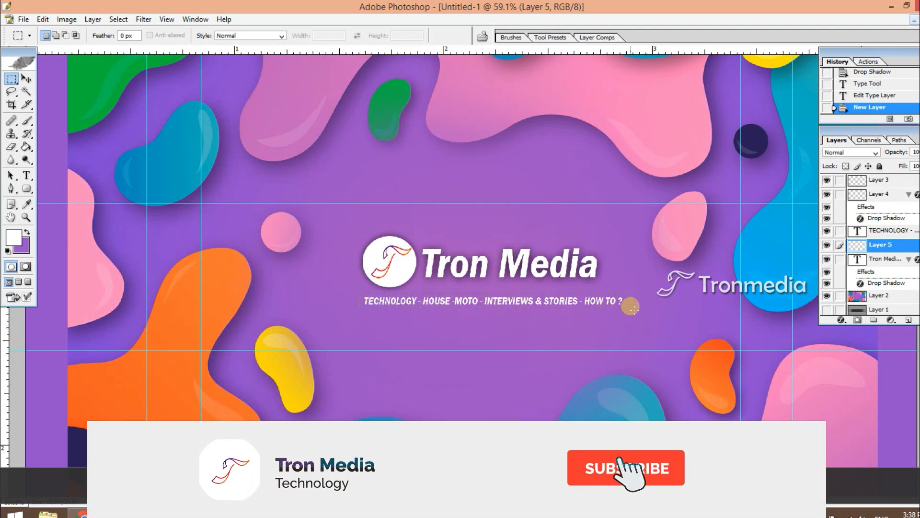
Fill the rectangular selection behind the tagline with a vivid purple based on the sampled background colour.
{"action": "left_click", "coordinate": [14, 237]}
{"action": "left_click", "coordinate": [266, 292]}
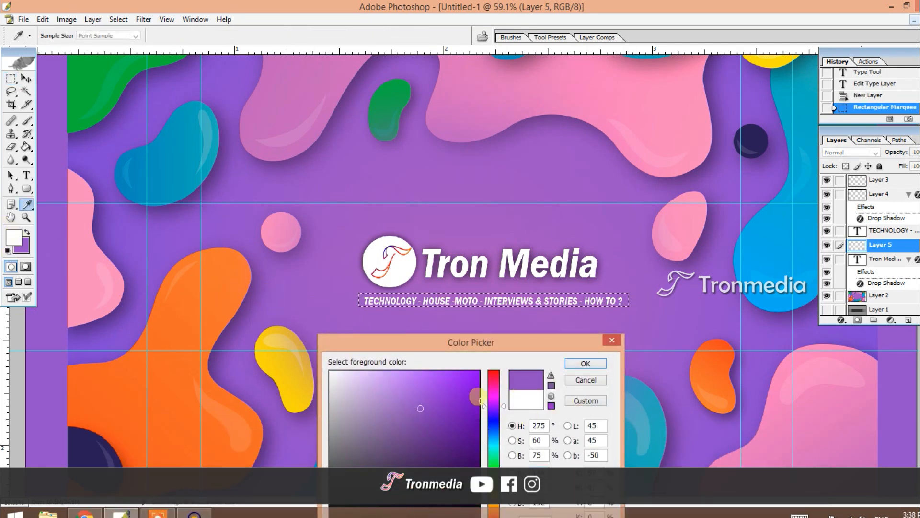
{"action": "left_click", "coordinate": [586, 363]}
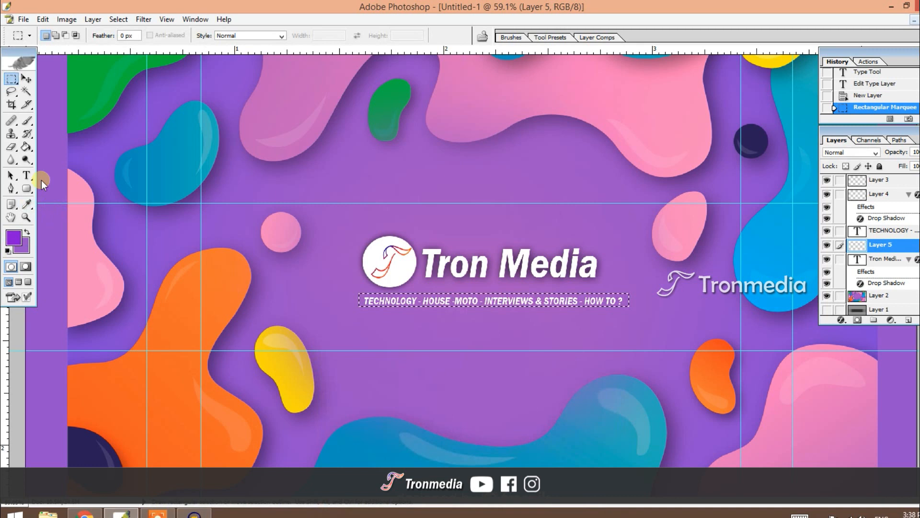
{"action": "left_click", "coordinate": [27, 147]}
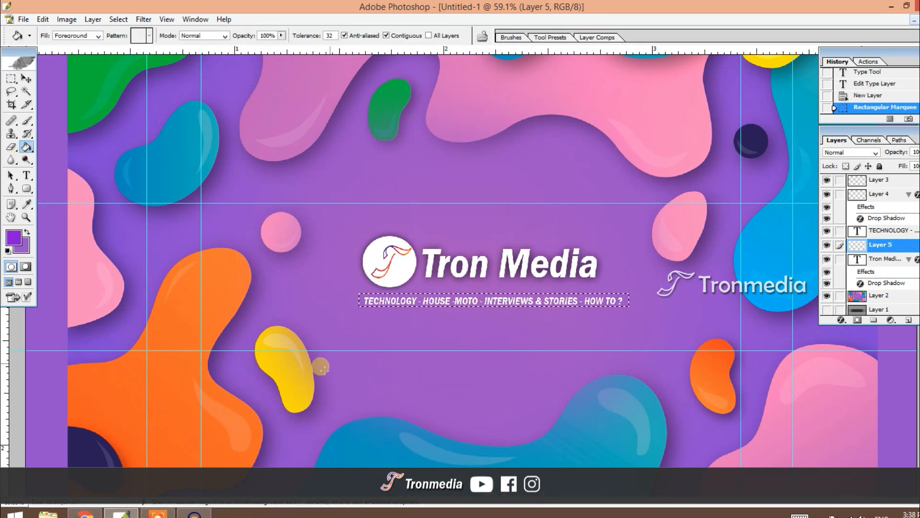
{"action": "left_click", "coordinate": [390, 301]}
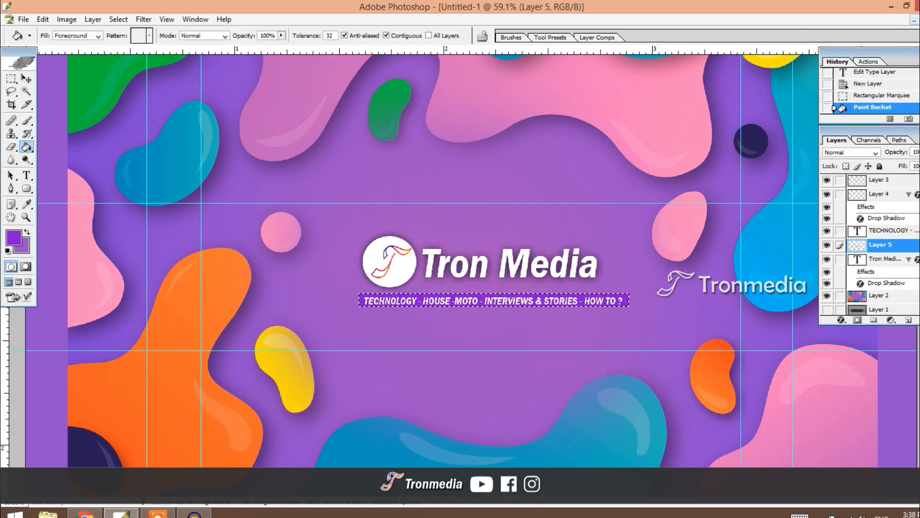
Fill the bar behind the tagline with dark purple (H 275°, S 84%, B 52%) and deselect it.
{"action": "key", "text": "i"}
{"action": "left_click", "coordinate": [13, 239]}
{"action": "left_click", "coordinate": [456, 443]}
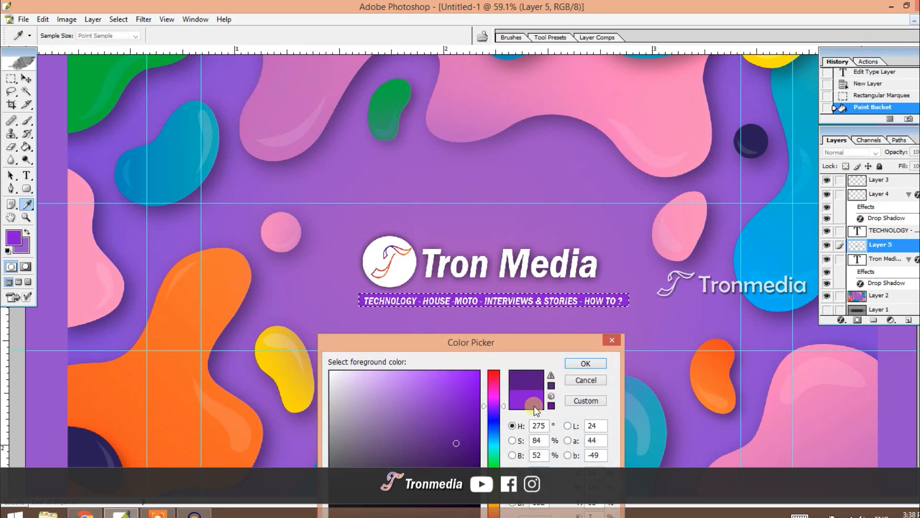
{"action": "left_click", "coordinate": [571, 366]}
{"action": "key", "text": "g"}
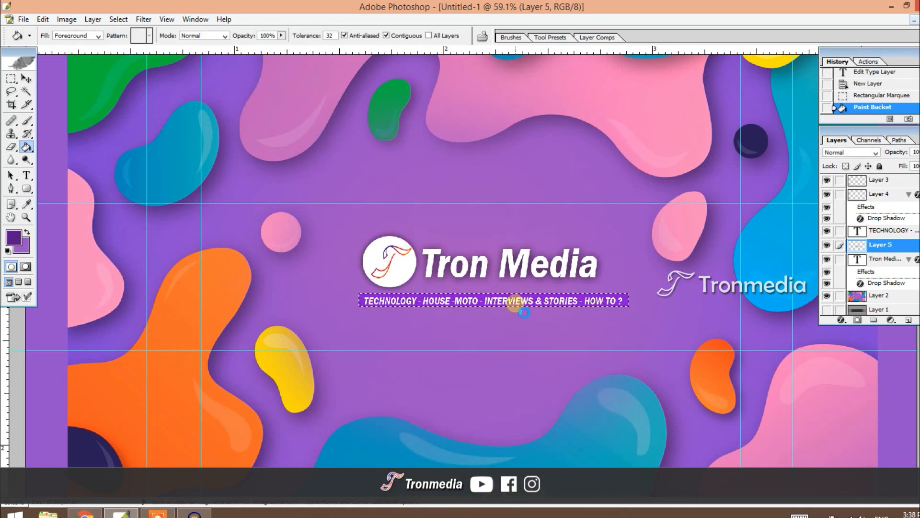
{"action": "left_click", "coordinate": [515, 302]}
{"action": "left_click", "coordinate": [12, 78]}
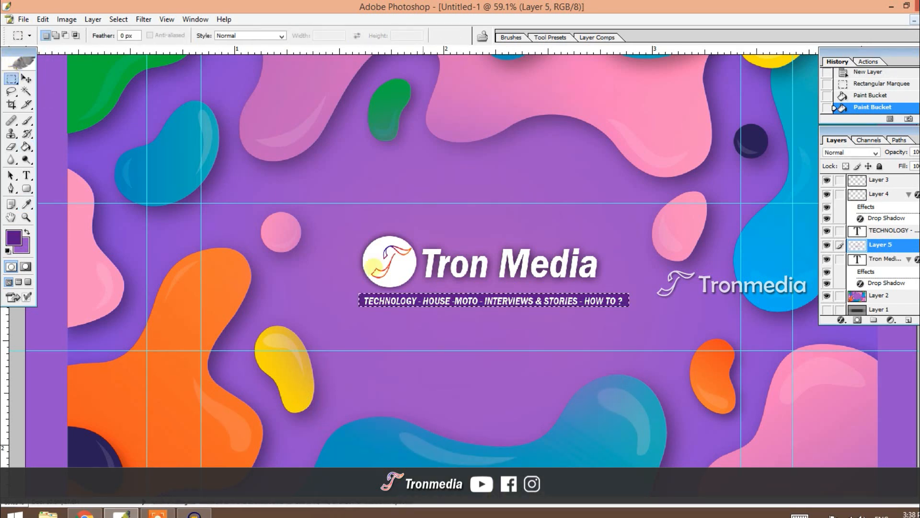
{"action": "left_click", "coordinate": [445, 291]}
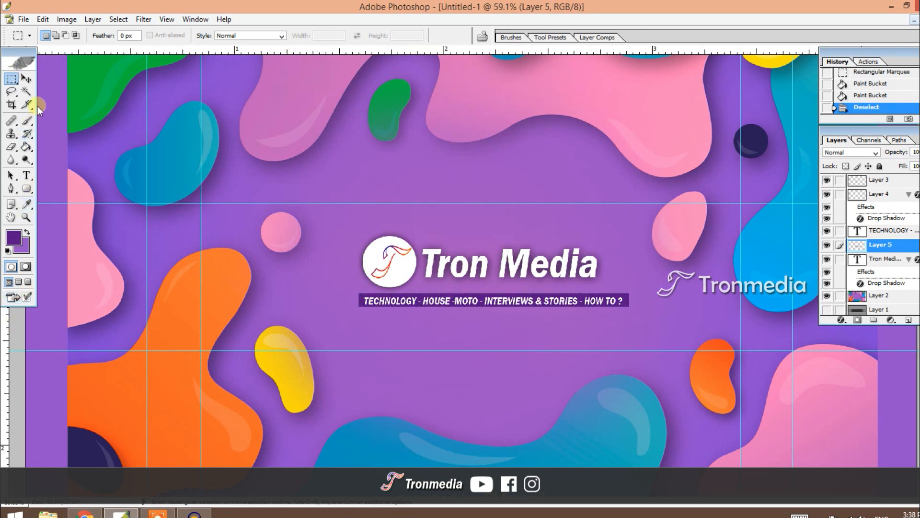
Stretch the dark purple bar on Layer 5 slightly taller behind the tagline with Free Transform.
{"action": "left_click", "coordinate": [26, 78]}
{"action": "left_click_drag", "start_coordinate": [494, 307], "coordinate": [498, 311]}
{"action": "key", "text": "Return"}
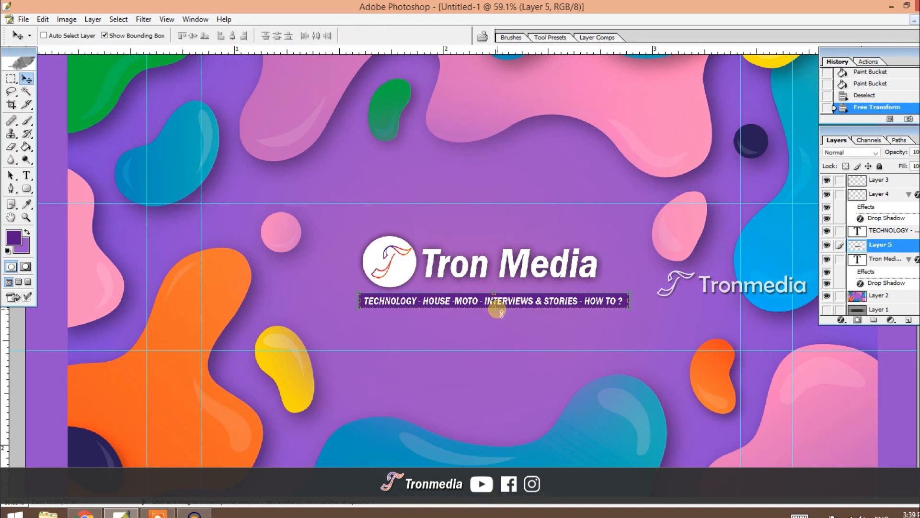
Add a drop shadow to the dark purple bar on Layer 5 and slightly adjust the shadow's size.
{"action": "scroll", "coordinate": [496, 312], "scroll_direction": "down", "scroll_amount": 1}
{"action": "left_click", "coordinate": [841, 320]}
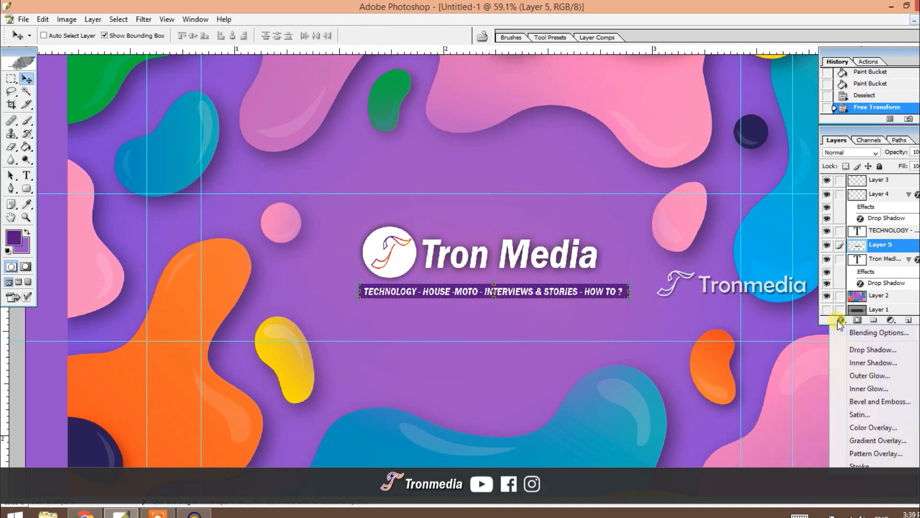
{"action": "left_click", "coordinate": [852, 351]}
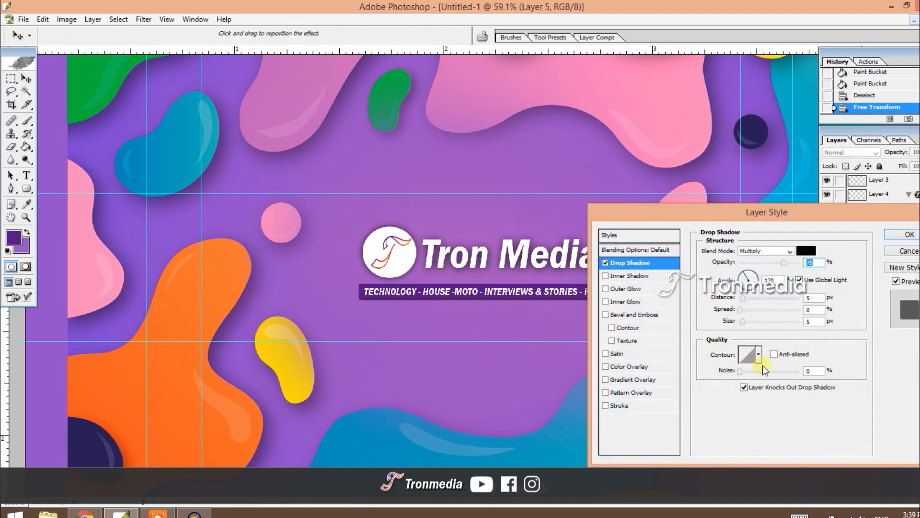
{"action": "left_click", "coordinate": [741, 311]}
{"action": "left_click_drag", "start_coordinate": [740, 320], "coordinate": [746, 322]}
{"action": "left_click", "coordinate": [907, 235]}
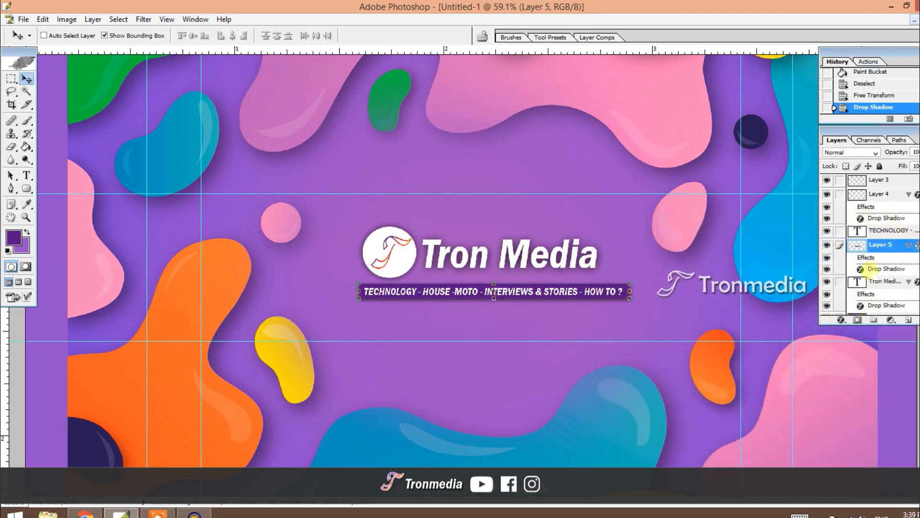
Refill the tagline bar on Layer 5 with a slightly softer purple (H 275°, S 75%, B 51%).
{"action": "left_click", "coordinate": [12, 236]}
{"action": "mouse_move", "coordinate": [434, 434]}
{"action": "left_mouse_down"}
{"action": "mouse_move", "coordinate": [445, 447]}
{"action": "mouse_move", "coordinate": [439, 433]}
{"action": "left_mouse_up"}
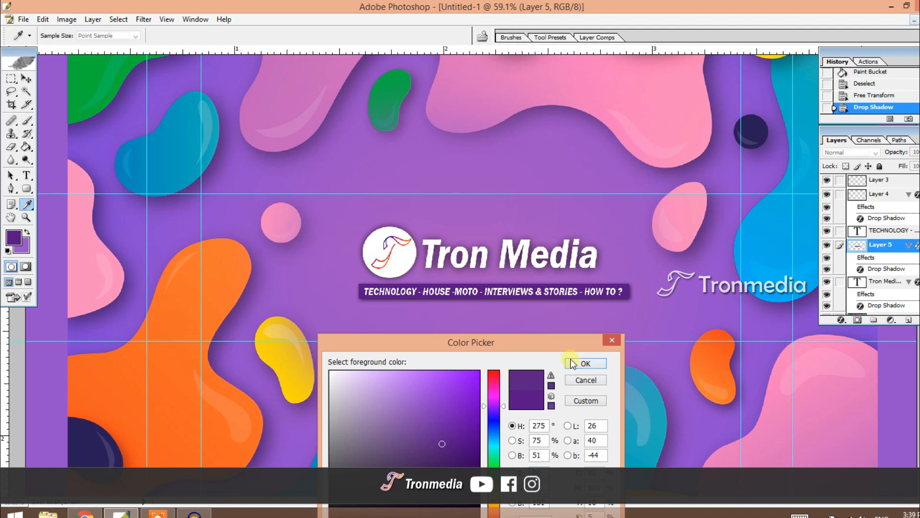
{"action": "left_click", "coordinate": [585, 363]}
{"action": "key", "text": "v"}
{"action": "left_click", "coordinate": [26, 146]}
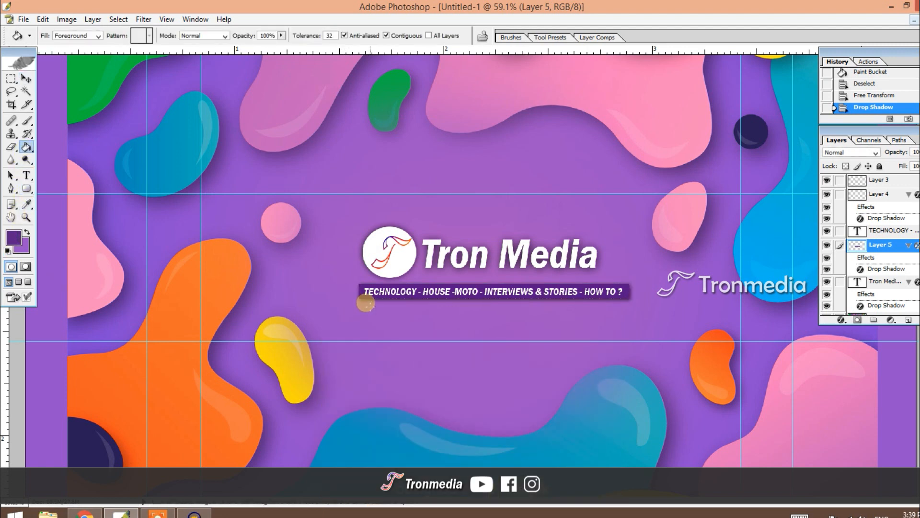
{"action": "left_click", "coordinate": [399, 295]}
{"action": "left_click", "coordinate": [403, 288]}
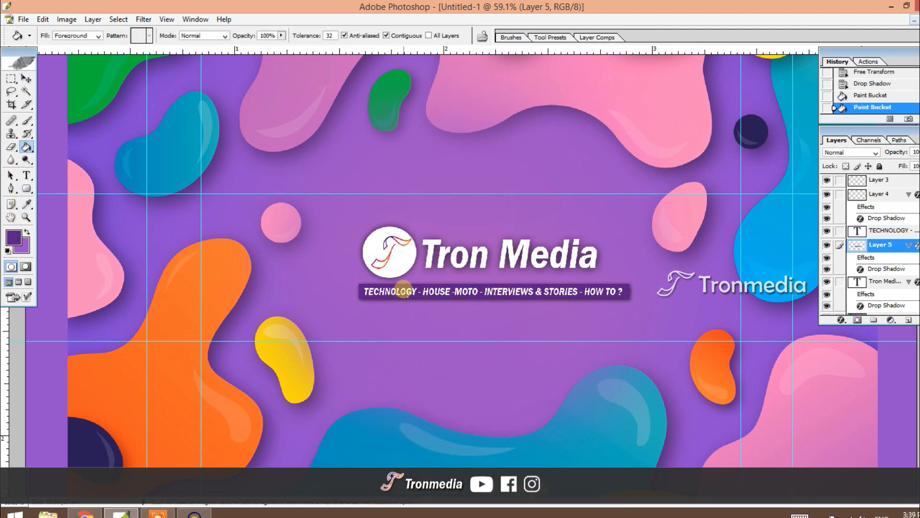
Examine the whole banner composition, then the logo and tagline area up close.
{"action": "scroll", "coordinate": [463, 339], "scroll_direction": "down", "scroll_amount": 1}
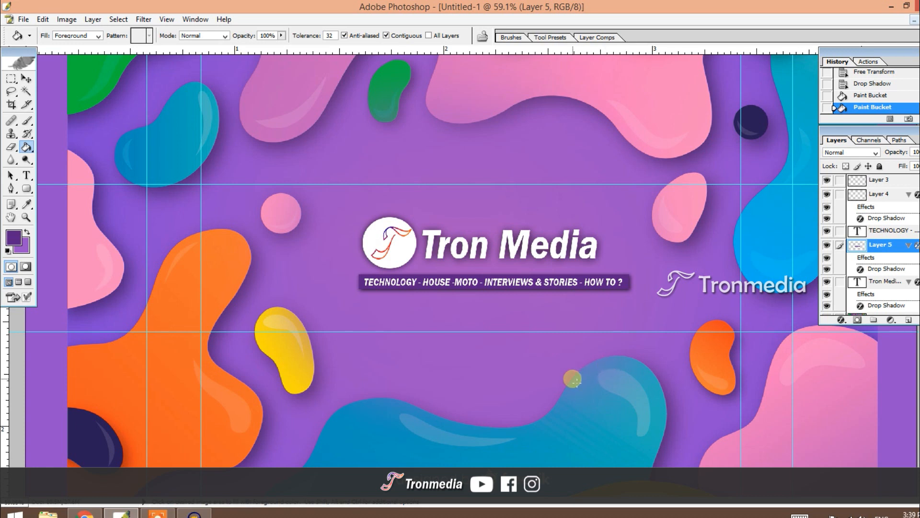
{"action": "left_click", "coordinate": [26, 217]}
{"action": "left_click", "coordinate": [412, 338], "text": "alt"}
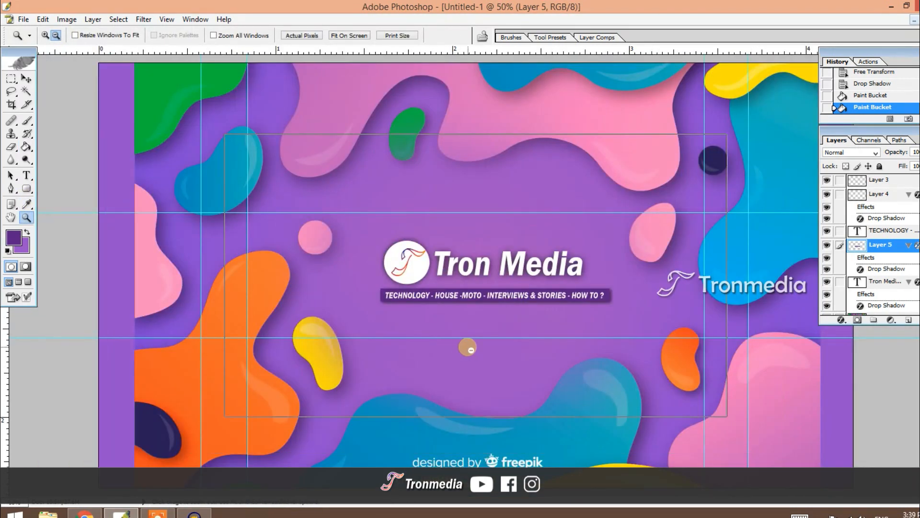
{"action": "left_click", "coordinate": [469, 345], "text": "alt"}
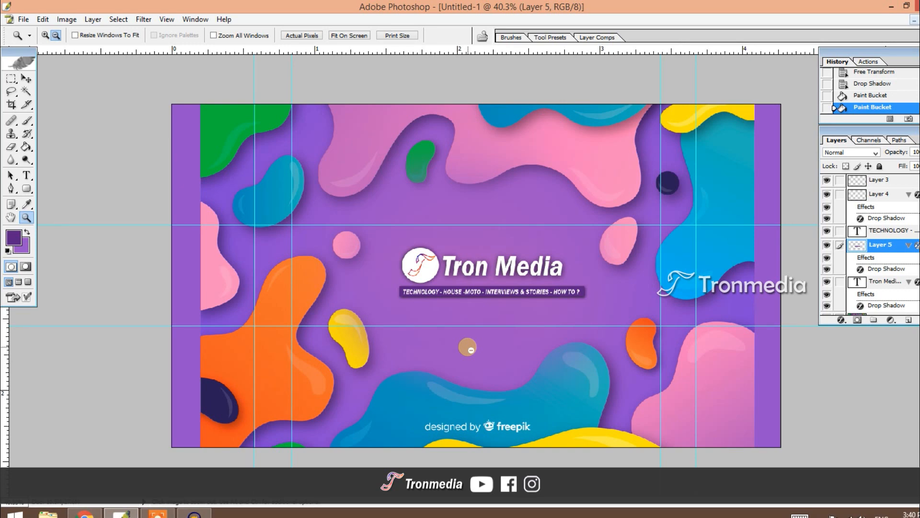
{"action": "left_click", "coordinate": [468, 348]}
{"action": "left_click", "coordinate": [595, 380]}
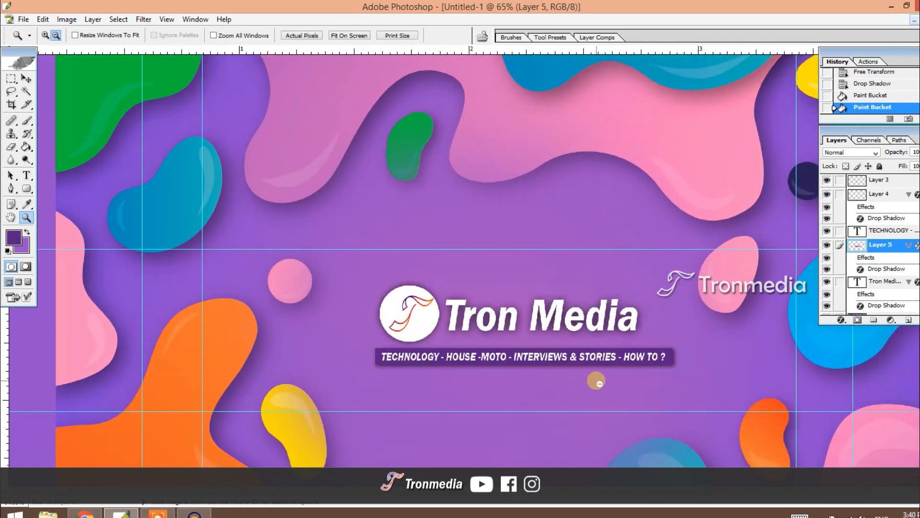
{"action": "scroll", "coordinate": [480, 494], "scroll_direction": "right", "scroll_amount": 3}
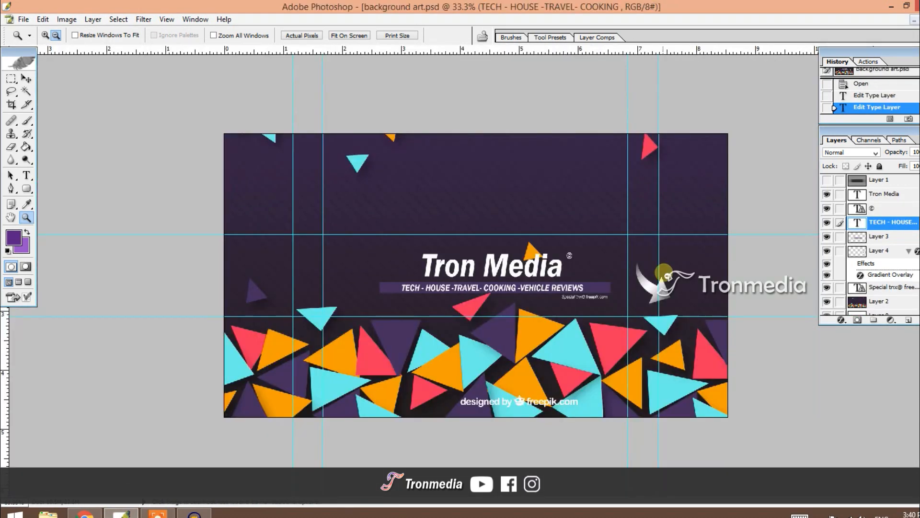
Copy the curved silver arrow on Layer 4 of background art.psd into the Untitled-1 banner.
{"action": "left_click", "coordinate": [539, 338]}
{"action": "left_click", "coordinate": [539, 338]}
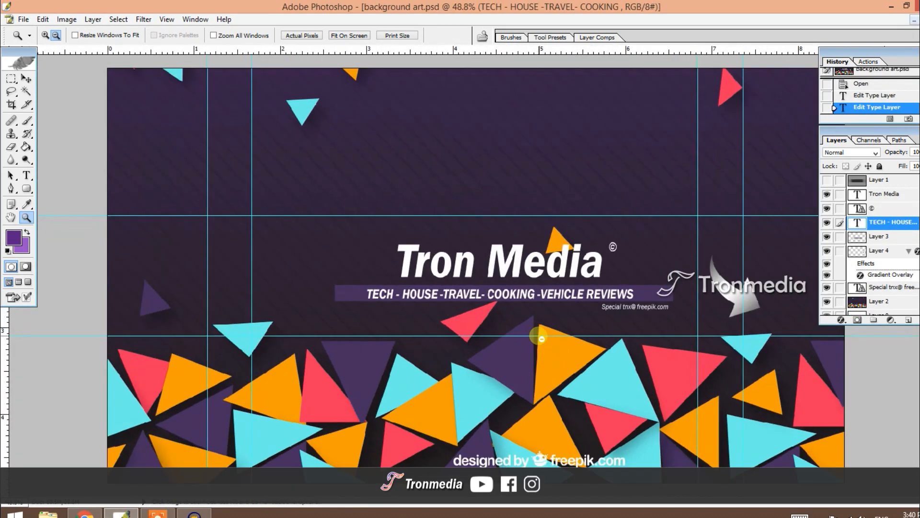
{"action": "left_click", "coordinate": [540, 338]}
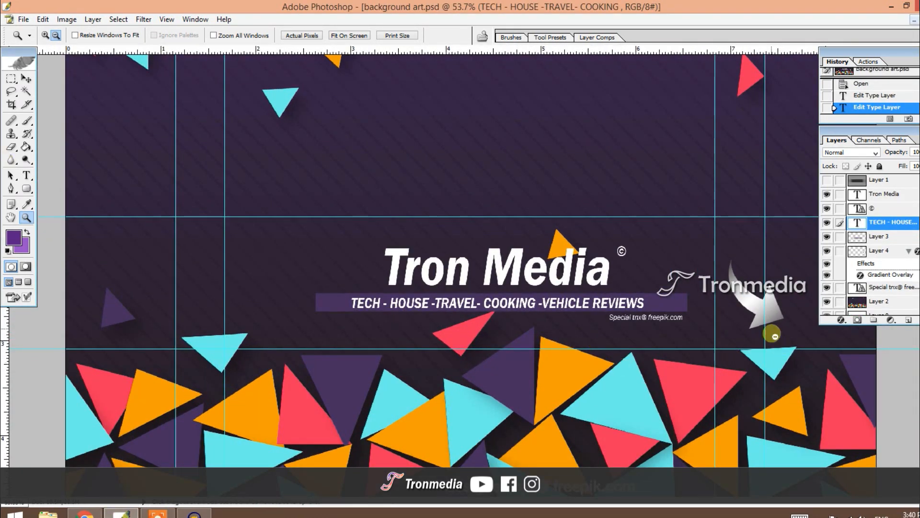
{"action": "key", "text": "v"}
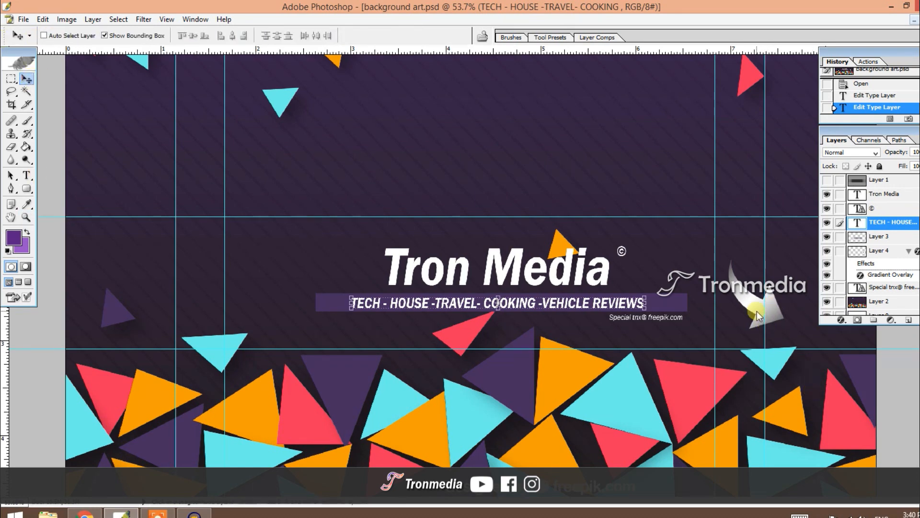
{"action": "right_click", "coordinate": [758, 312]}
{"action": "left_click", "coordinate": [774, 317]}
{"action": "left_click", "coordinate": [914, 20]}
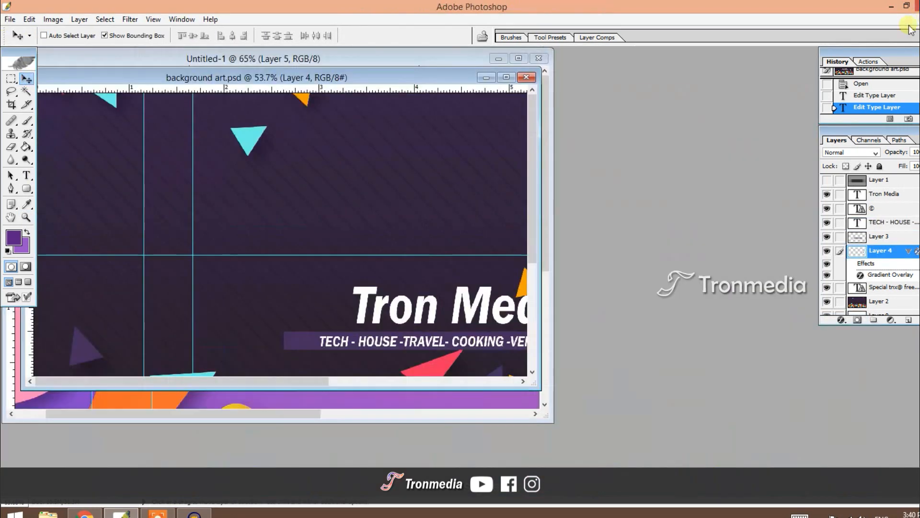
{"action": "left_click_drag", "start_coordinate": [424, 79], "coordinate": [486, 187]}
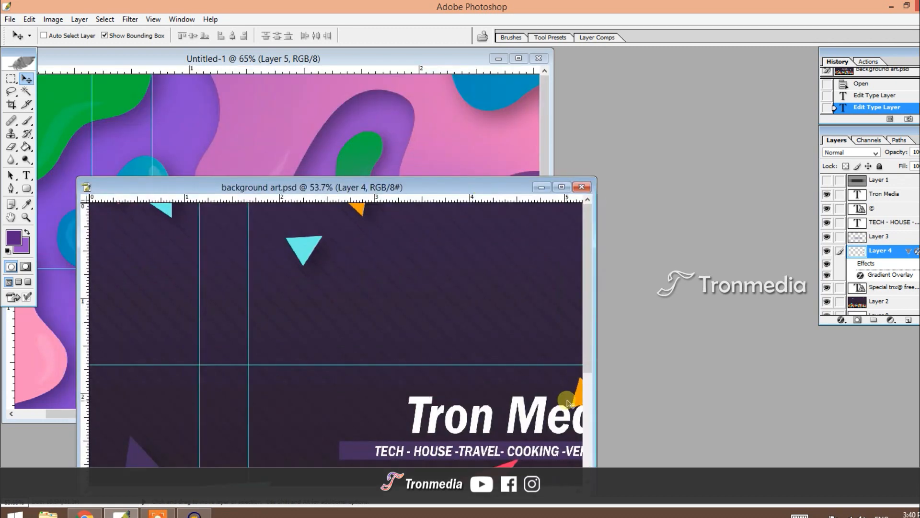
{"action": "left_click_drag", "start_coordinate": [520, 294], "coordinate": [512, 99]}
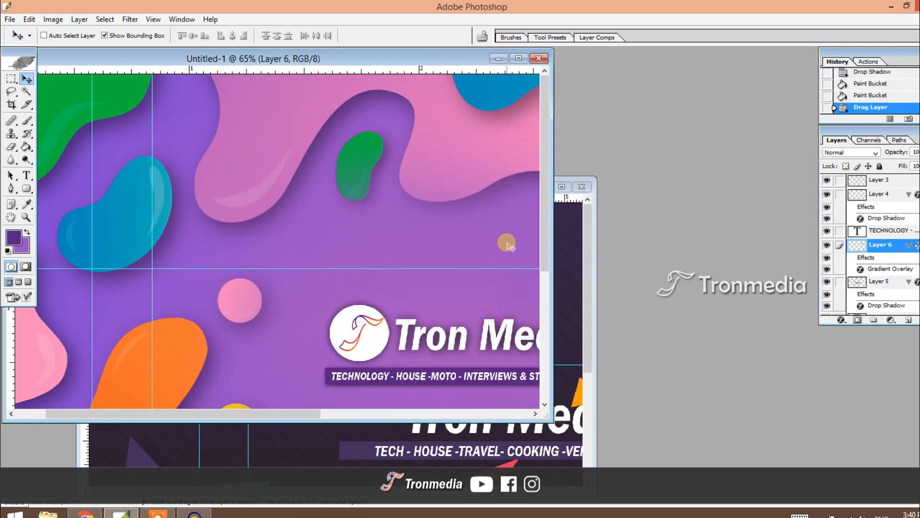
{"action": "left_click_drag", "start_coordinate": [555, 234], "coordinate": [790, 242]}
{"action": "left_click", "coordinate": [754, 51]}
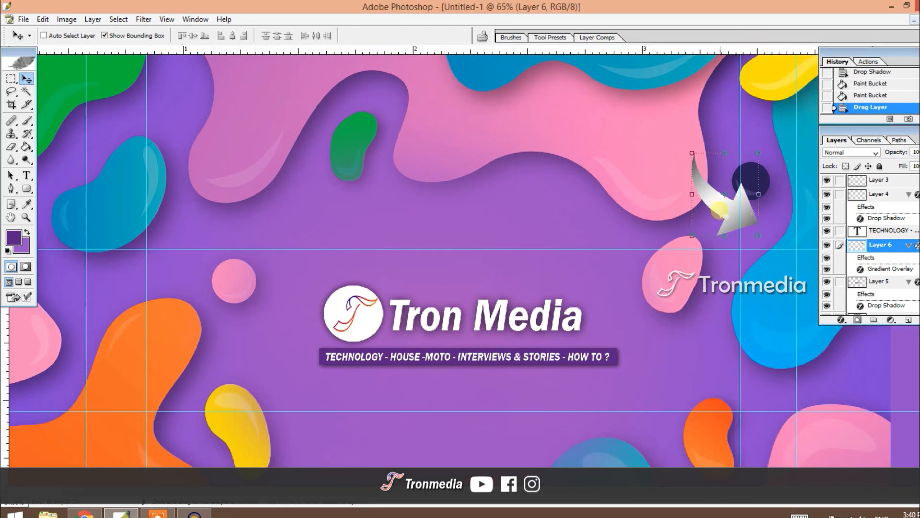
Place the arrow to the right of the tagline, above the orange blob, and scale it down to about 69%.
{"action": "left_click_drag", "start_coordinate": [719, 211], "coordinate": [684, 360]}
{"action": "left_click", "coordinate": [724, 304]}
{"action": "left_click_drag", "start_coordinate": [723, 305], "coordinate": [705, 326]}
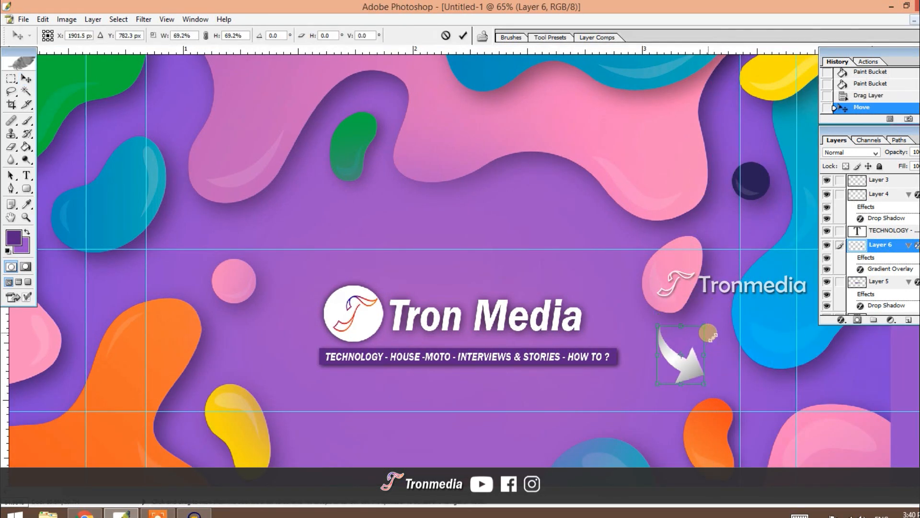
{"action": "left_click_drag", "start_coordinate": [678, 391], "coordinate": [664, 368]}
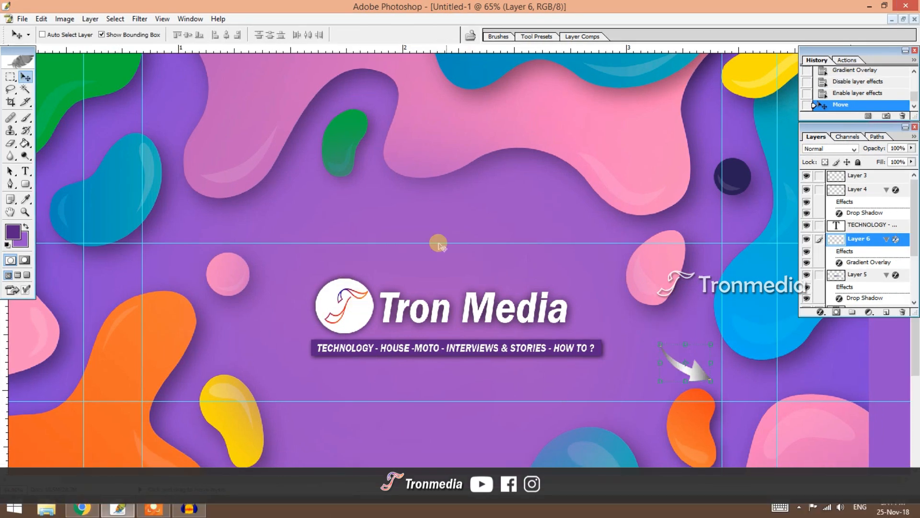
Browse the files available to open for the banner.
{"action": "left_click", "coordinate": [22, 19]}
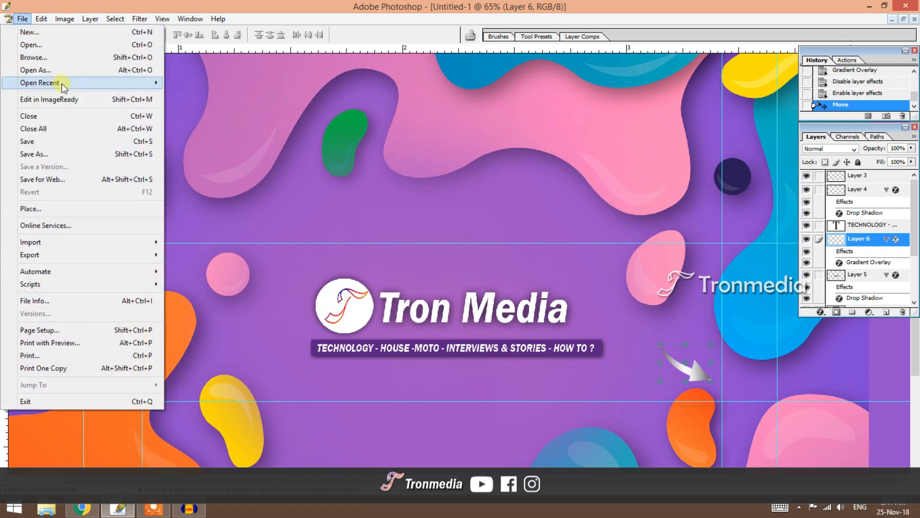
{"action": "mouse_move", "coordinate": [62, 86]}
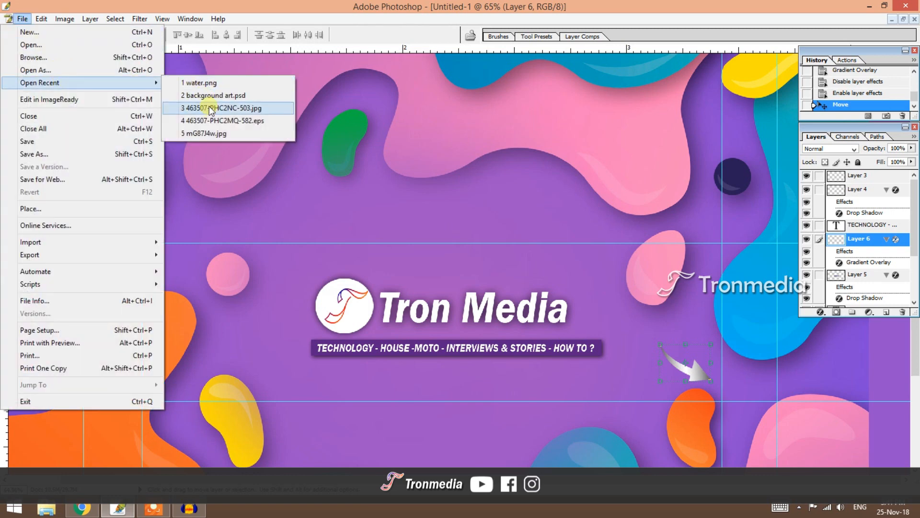
{"action": "left_click", "coordinate": [77, 44]}
{"action": "left_click_drag", "start_coordinate": [610, 138], "coordinate": [617, 222]}
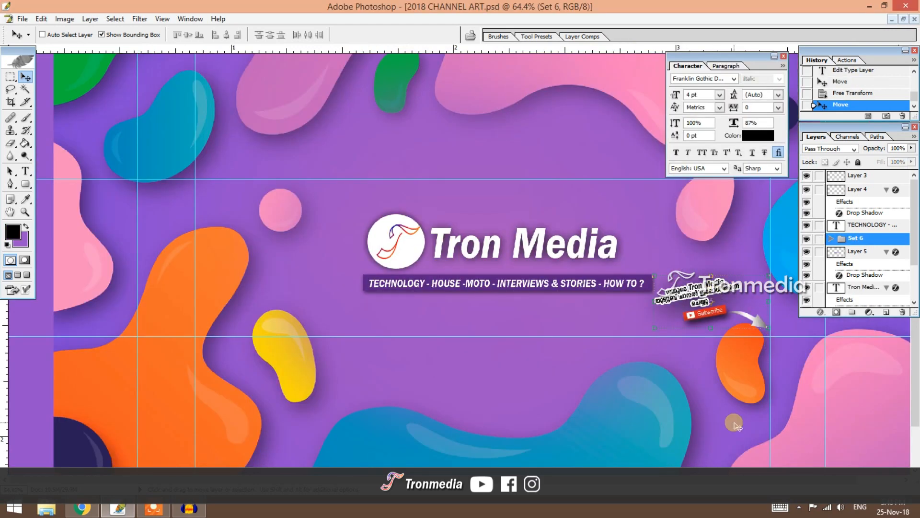
Reduce the white outside stroke on the Malayalam "Tron Media" callout text to 2 px.
{"action": "left_click", "coordinate": [24, 212]}
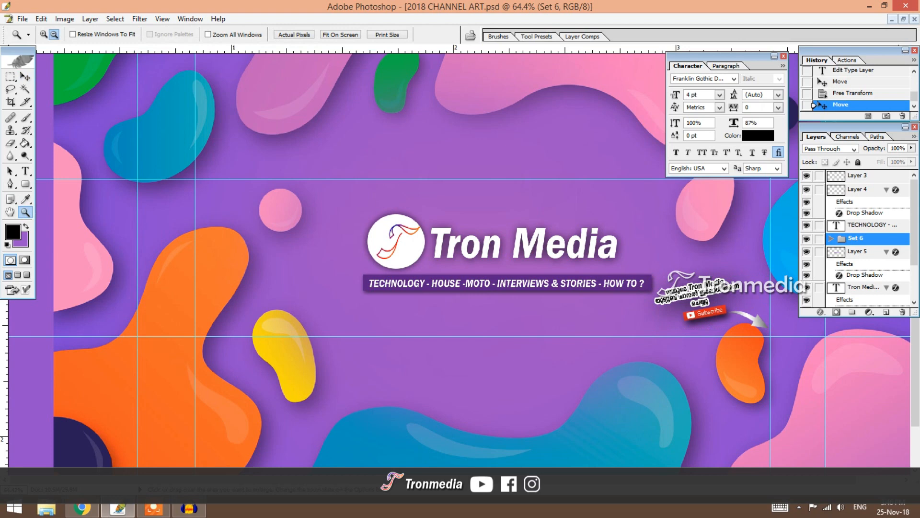
{"action": "left_click", "coordinate": [44, 34]}
{"action": "left_click", "coordinate": [650, 338]}
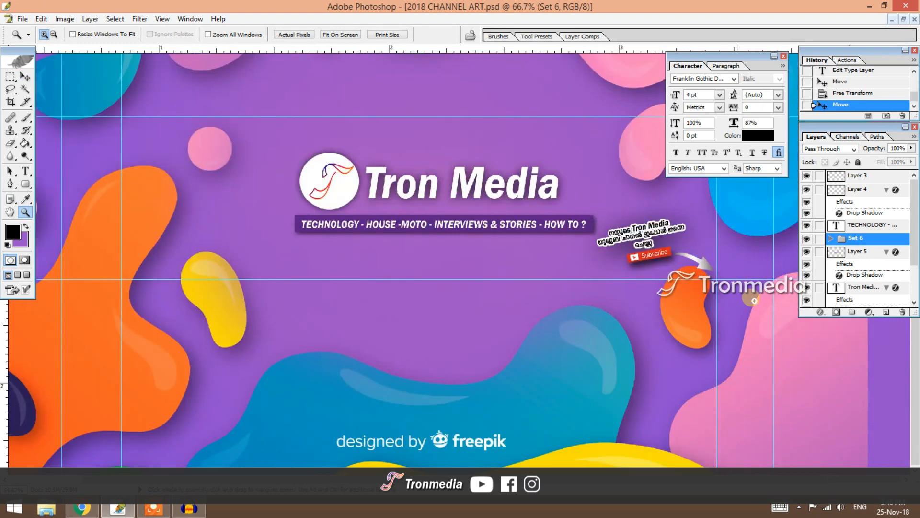
{"action": "left_click", "coordinate": [674, 234]}
{"action": "left_click", "coordinate": [565, 297]}
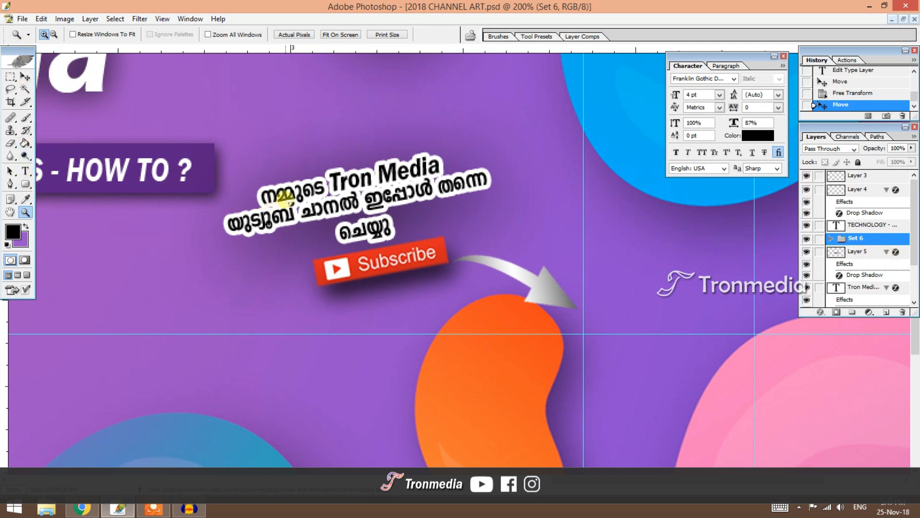
{"action": "left_click", "coordinate": [25, 171]}
{"action": "left_click", "coordinate": [357, 177]}
{"action": "scroll", "coordinate": [875, 277], "scroll_direction": "down", "scroll_amount": 3}
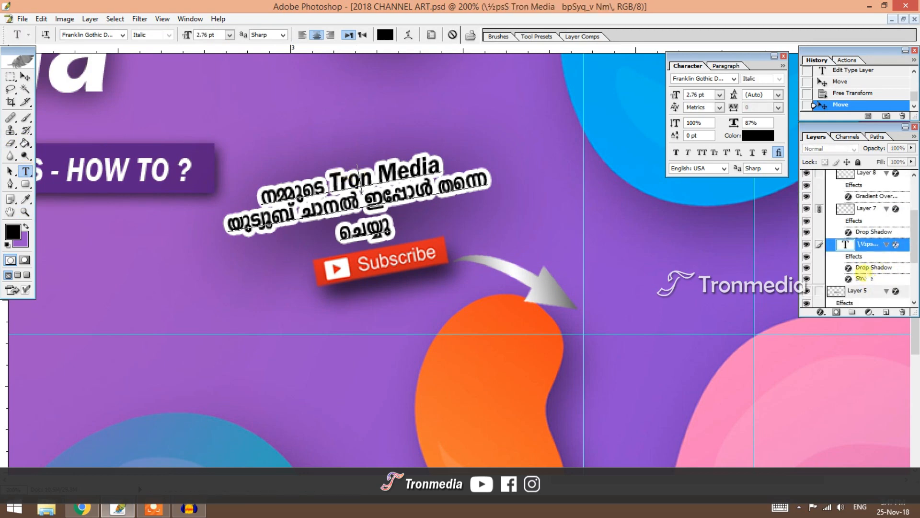
{"action": "double_click", "coordinate": [868, 267]}
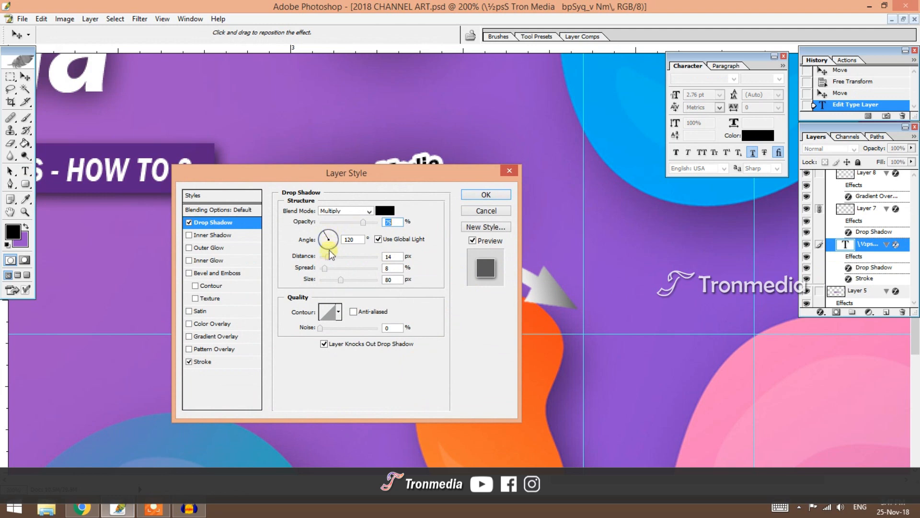
{"action": "left_click", "coordinate": [219, 365]}
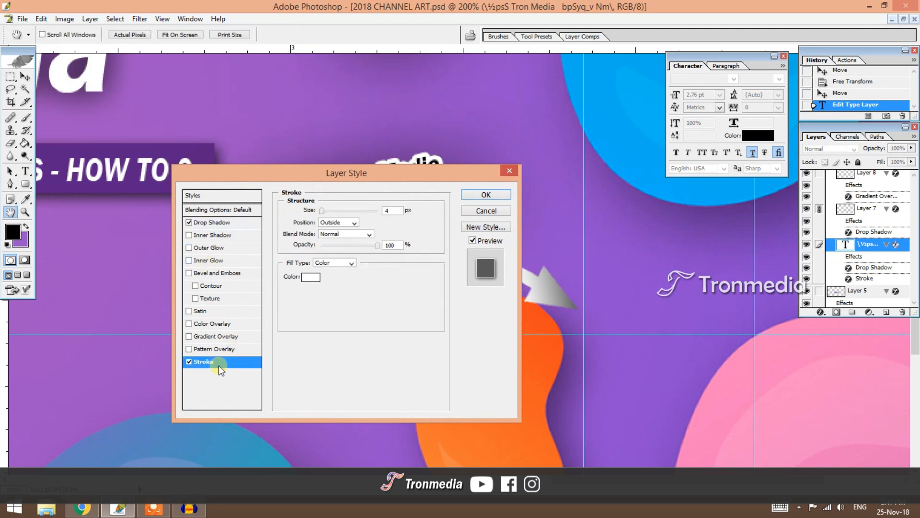
{"action": "left_click_drag", "start_coordinate": [349, 176], "coordinate": [414, 277]}
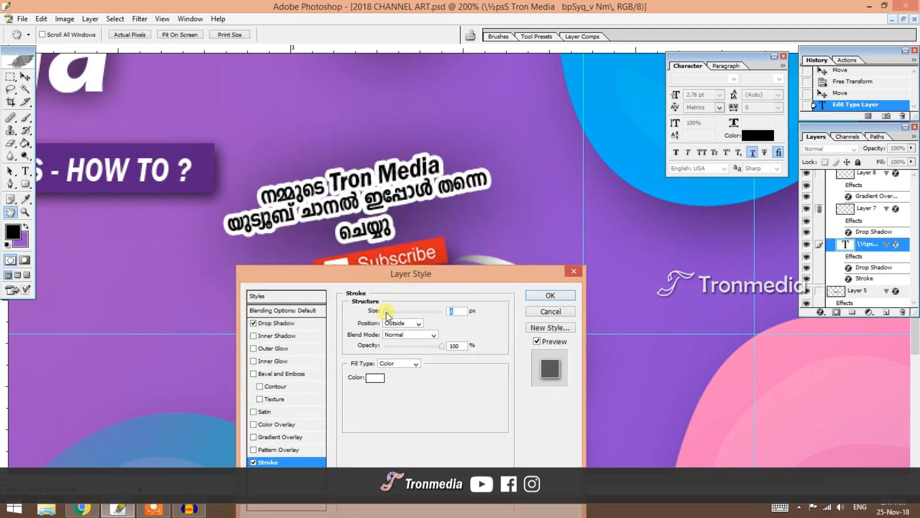
{"action": "left_click_drag", "start_coordinate": [386, 313], "coordinate": [385, 312]}
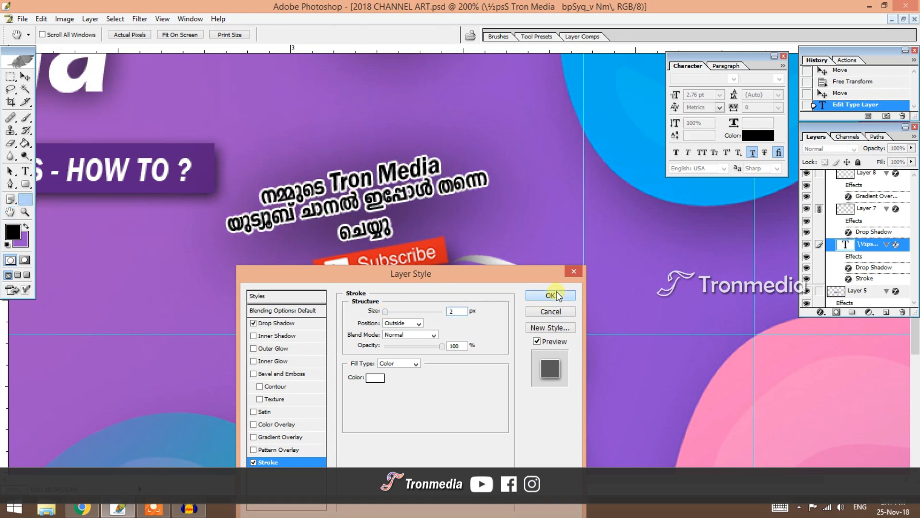
{"action": "left_click", "coordinate": [556, 296]}
Accept the stroke and rotate the callout text together with the Subscribe button slightly counterclockwise.
{"action": "left_click", "coordinate": [24, 77]}
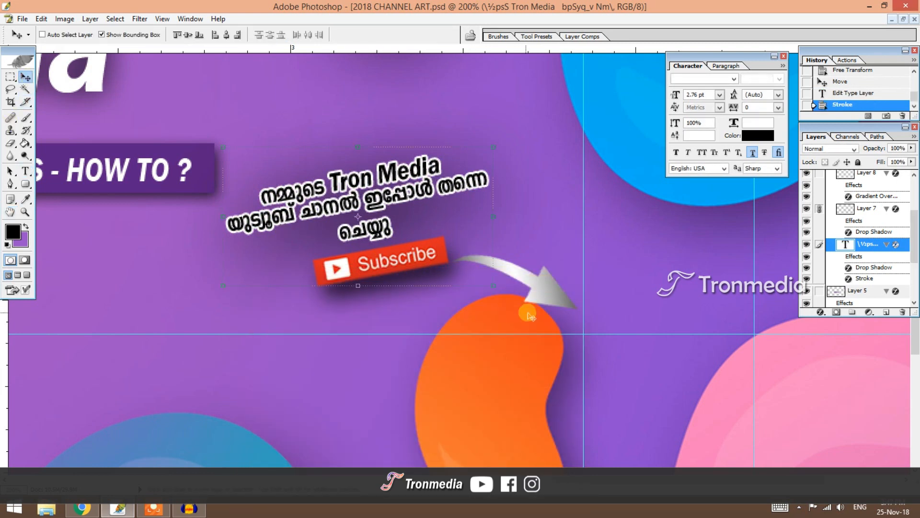
{"action": "left_click", "coordinate": [507, 295]}
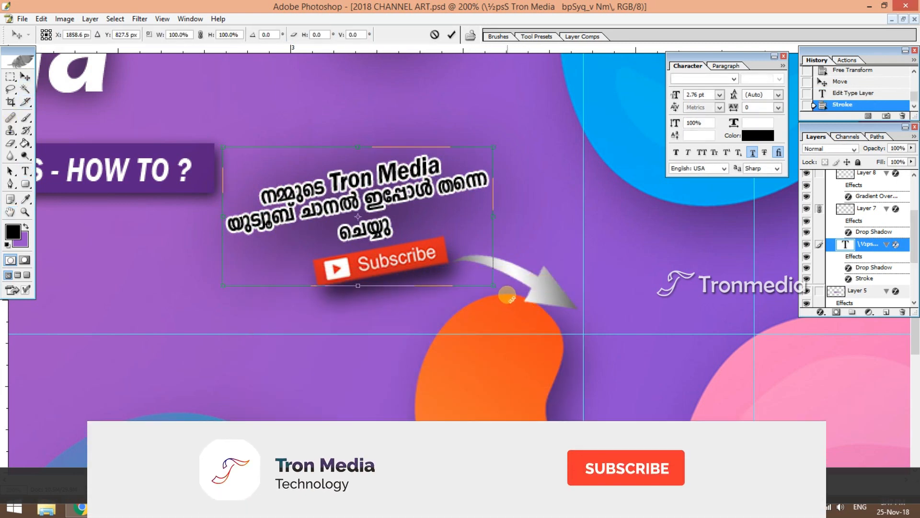
{"action": "left_click_drag", "start_coordinate": [507, 296], "coordinate": [511, 297]}
{"action": "key", "text": "Return"}
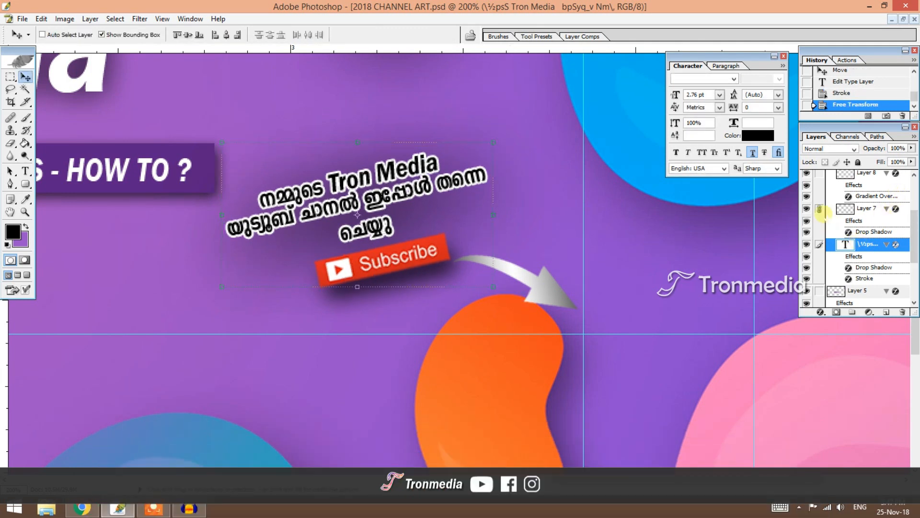
Unlink the Subscribe button from the callout text and rotate only the text by -0.8°, followed by 1.3°.
{"action": "left_click", "coordinate": [504, 279]}
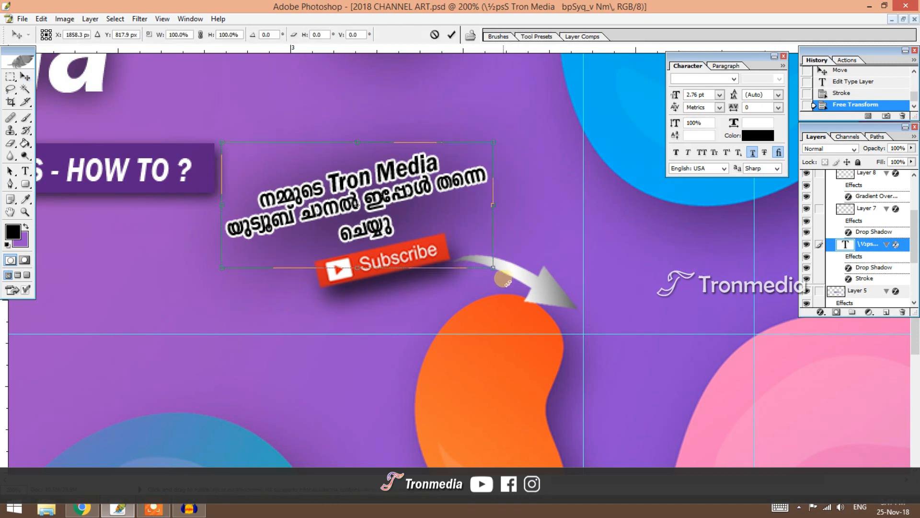
{"action": "left_click_drag", "start_coordinate": [503, 279], "coordinate": [504, 277]}
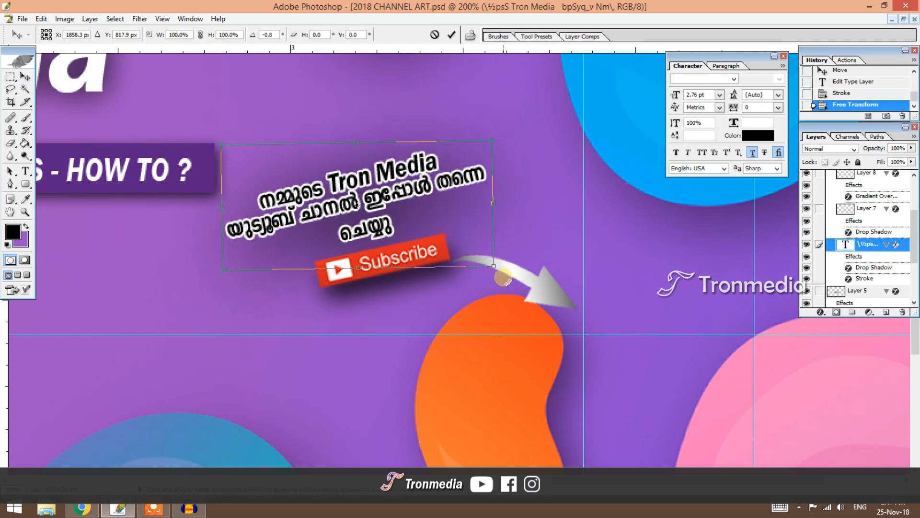
{"action": "key", "text": "Return"}
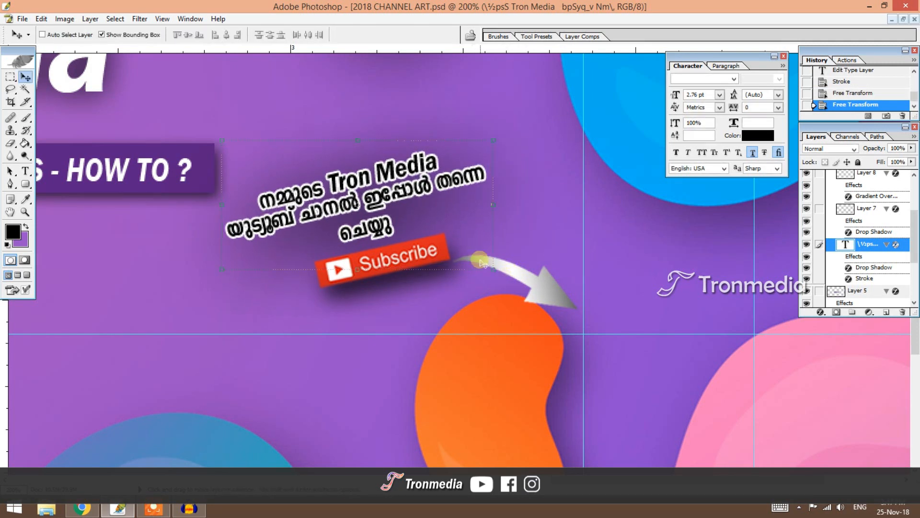
{"action": "left_click_drag", "start_coordinate": [493, 272], "coordinate": [494, 283]}
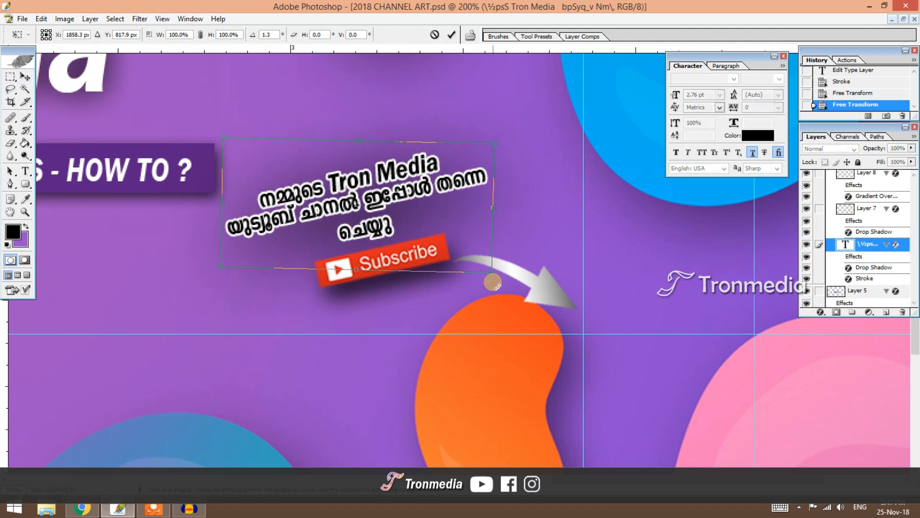
{"action": "key", "text": "Return"}
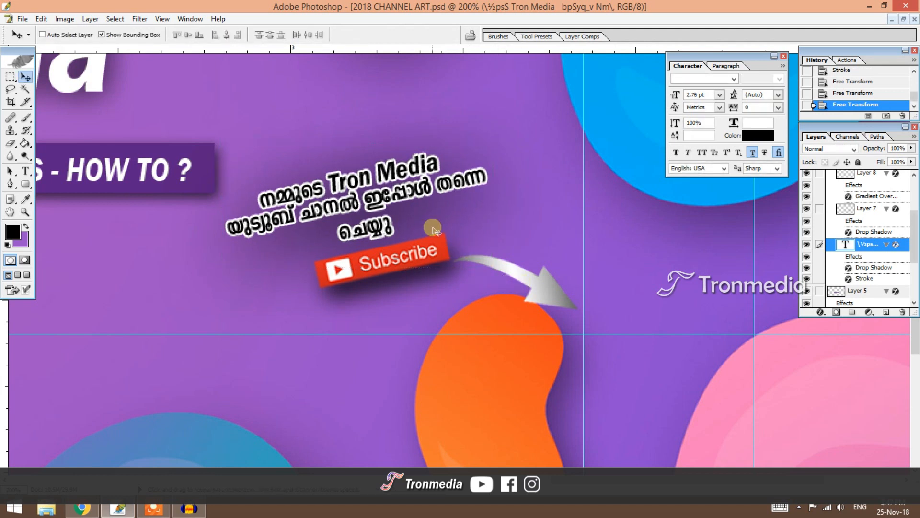
Move the callout text down around the Subscribe button and push its last Malayalam word onto a line below the button.
{"action": "left_click_drag", "start_coordinate": [433, 228], "coordinate": [448, 257]}
{"action": "key", "text": "t"}
{"action": "left_click", "coordinate": [425, 290]}
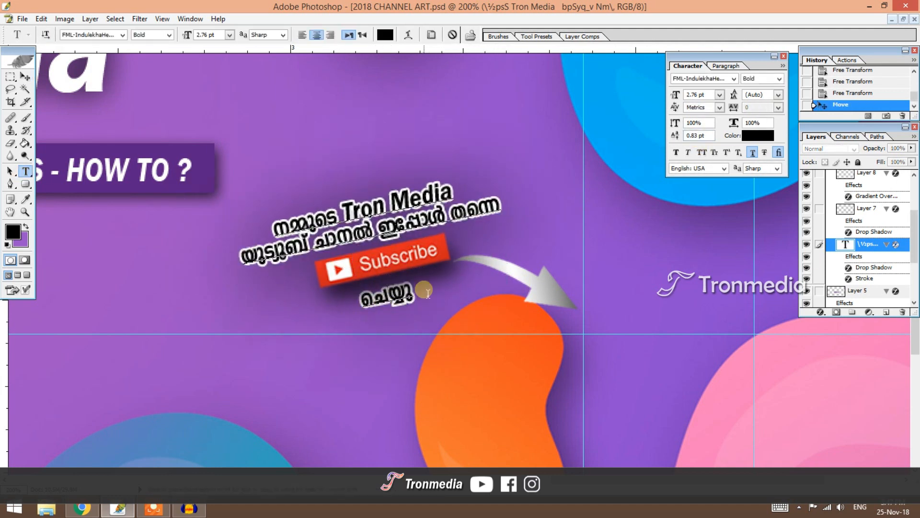
{"action": "mouse_move", "coordinate": [863, 245]}
{"action": "left_mouse_down"}
{"action": "mouse_move", "coordinate": [863, 205]}
{"action": "mouse_move", "coordinate": [863, 249]}
{"action": "left_mouse_up"}
Reduce the drop shadow distance on the Subscribe button's Layer 7.
{"action": "double_click", "coordinate": [874, 231]}
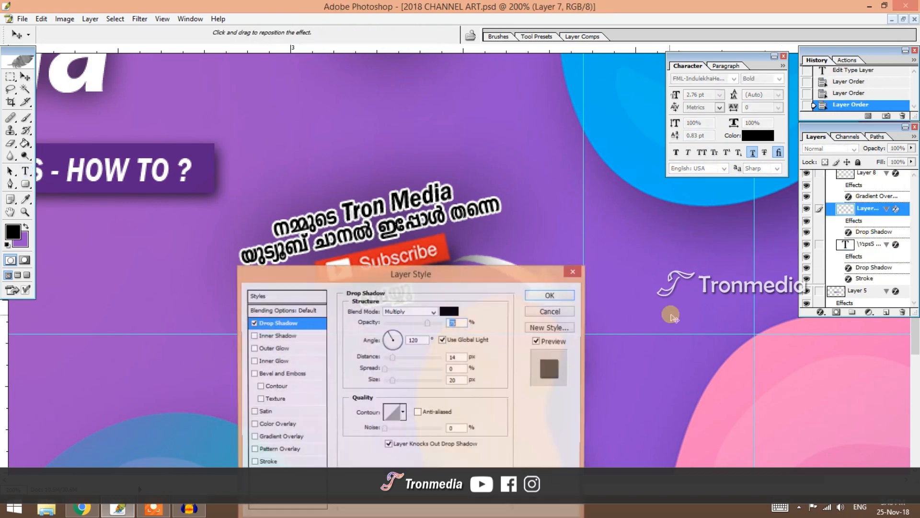
{"action": "left_click_drag", "start_coordinate": [425, 284], "coordinate": [692, 295]}
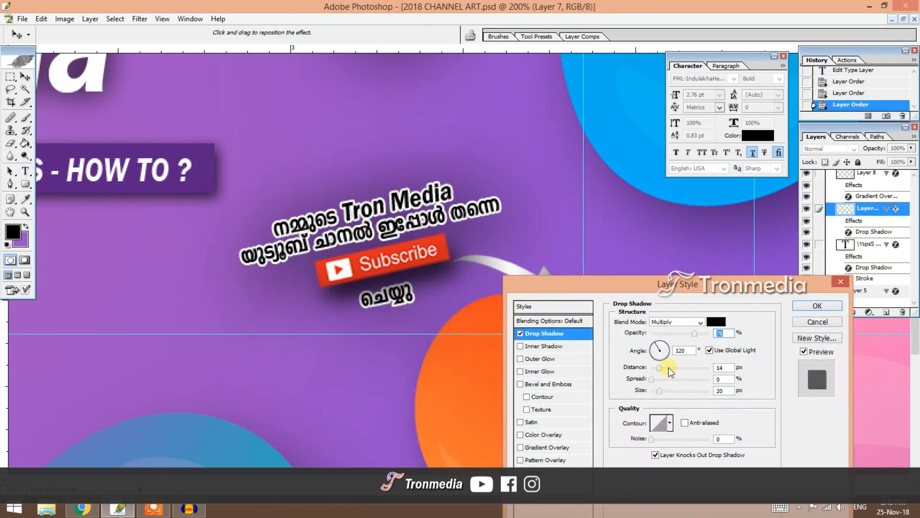
{"action": "left_click_drag", "start_coordinate": [663, 369], "coordinate": [656, 369]}
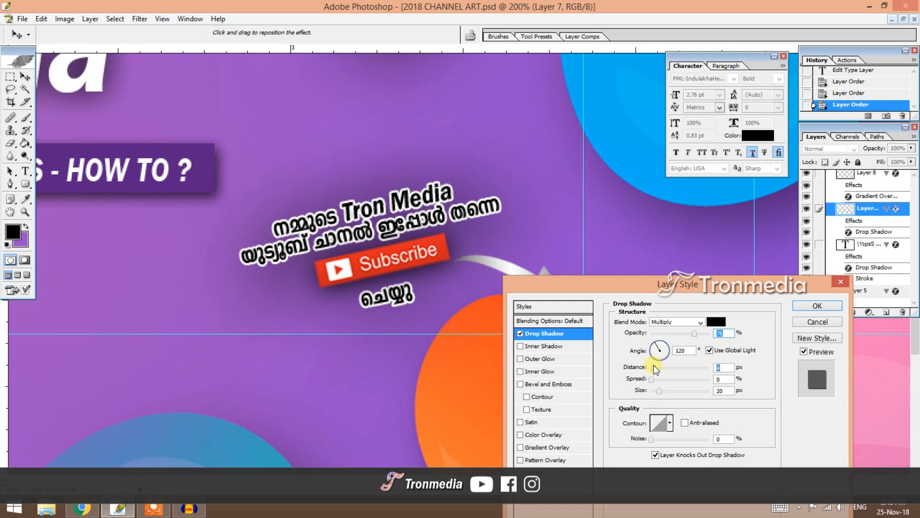
{"action": "left_click", "coordinate": [817, 305]}
Try raising the baseline of the last Malayalam word below the Subscribe button.
{"action": "key", "text": "t"}
{"action": "double_click", "coordinate": [392, 305]}
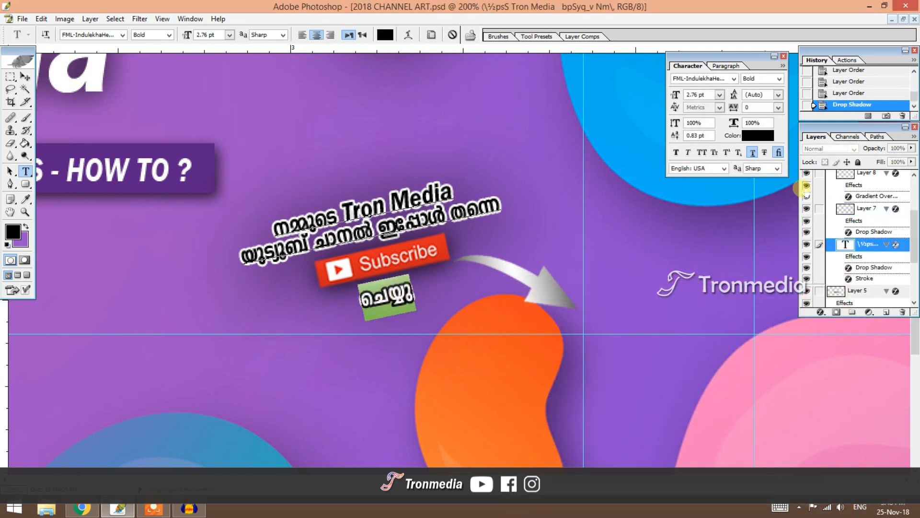
{"action": "left_click_drag", "start_coordinate": [675, 136], "coordinate": [690, 136]}
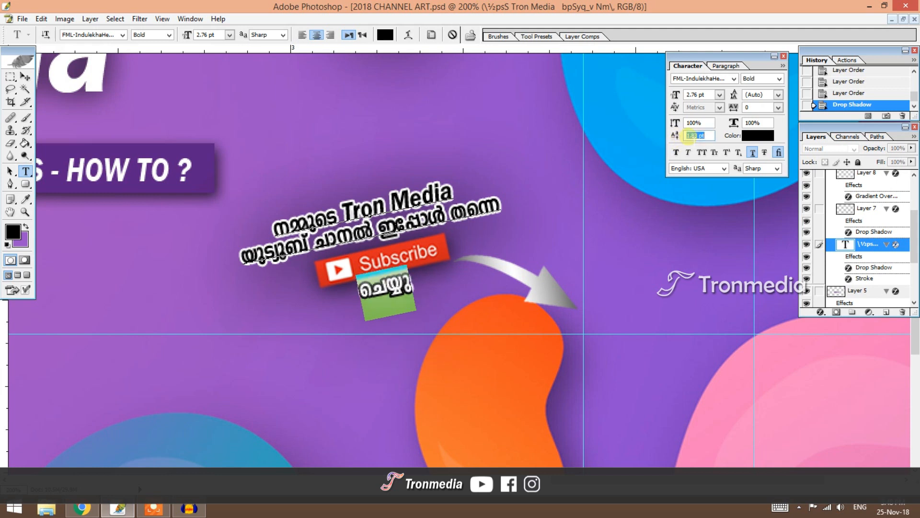
Raise the baseline shift of the callout's first line containing "Tron Media" to widen the gap above the second line.
{"action": "left_click", "coordinate": [377, 208]}
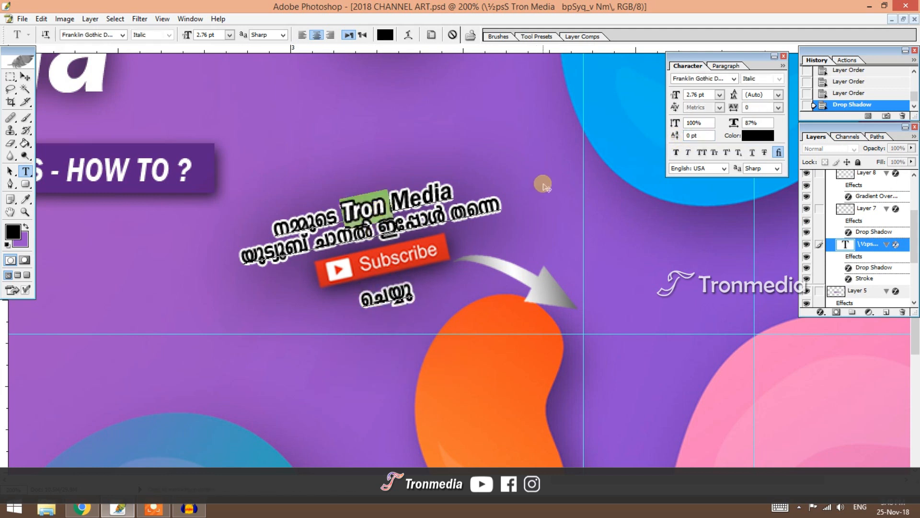
{"action": "left_click_drag", "start_coordinate": [446, 189], "coordinate": [242, 214]}
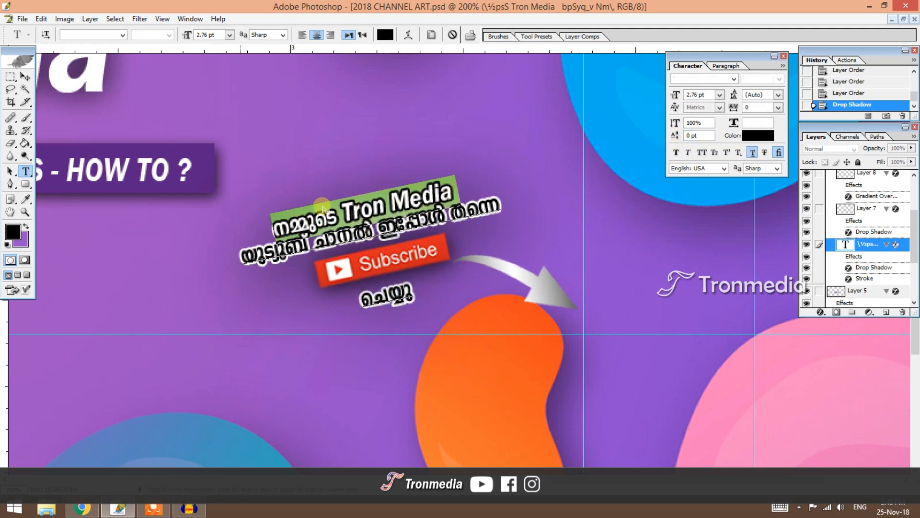
{"action": "left_click", "coordinate": [691, 135]}
{"action": "key", "text": "Up"}
{"action": "left_click", "coordinate": [484, 178]}
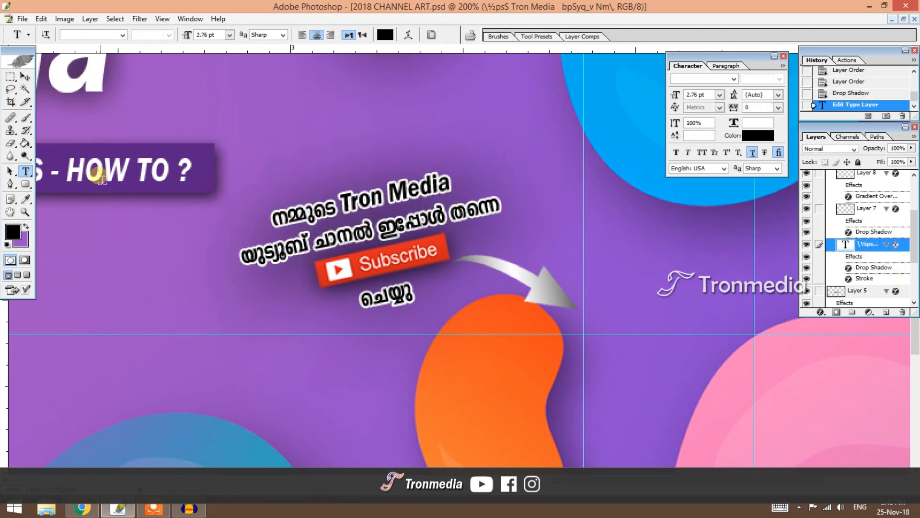
{"action": "left_click", "coordinate": [24, 77]}
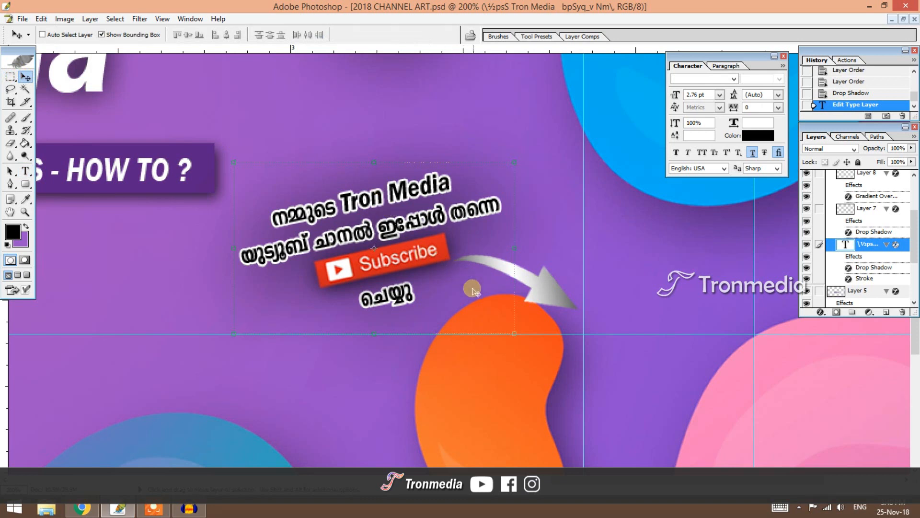
{"action": "left_click", "coordinate": [515, 333]}
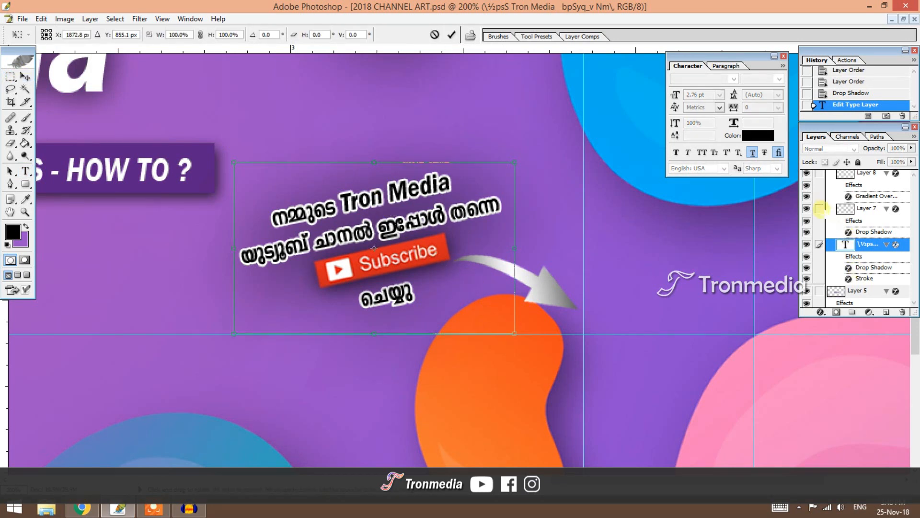
{"action": "key", "text": "Escape"}
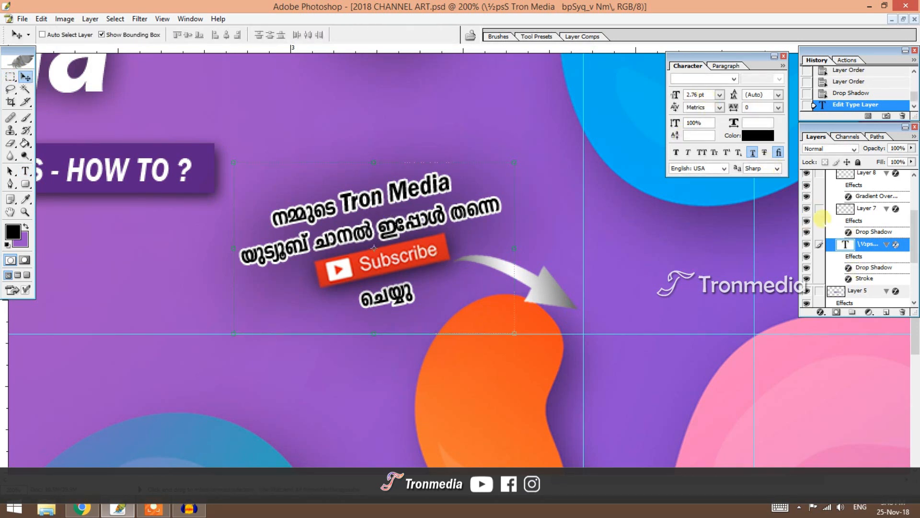
Link the Subscribe button on Layer 7 to the callout text, scale both to 87.4%, and move them closer to the arrow.
{"action": "left_click", "coordinate": [820, 209]}
{"action": "key", "text": "ctrl+t"}
{"action": "left_click_drag", "start_coordinate": [514, 333], "coordinate": [480, 319]}
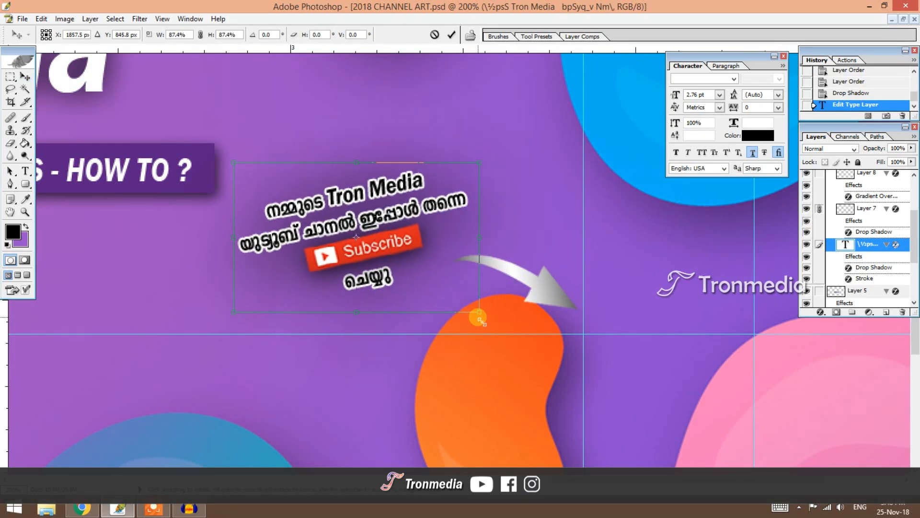
{"action": "key", "text": "Return"}
{"action": "left_click_drag", "start_coordinate": [448, 273], "coordinate": [487, 270]}
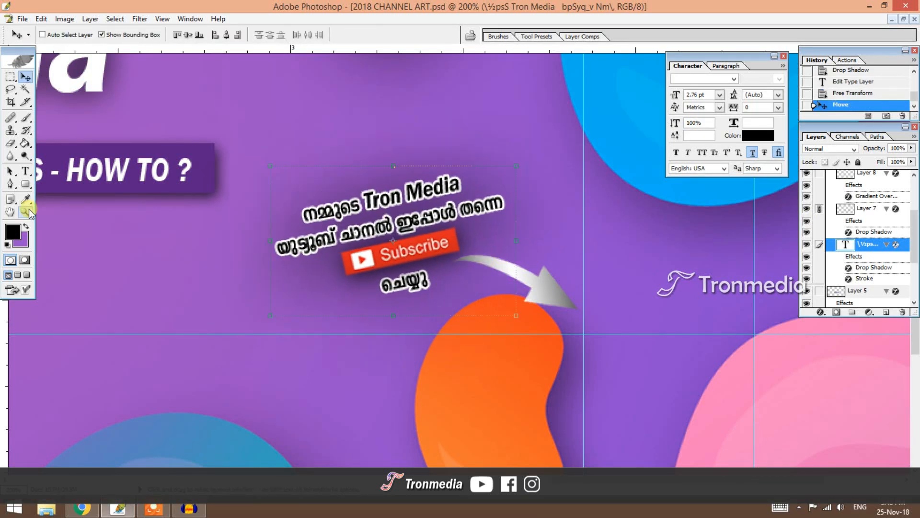
Check the size and position of the subscribe callout against the whole banner.
{"action": "left_click", "coordinate": [25, 211]}
{"action": "left_click", "coordinate": [54, 34]}
{"action": "left_click", "coordinate": [260, 255]}
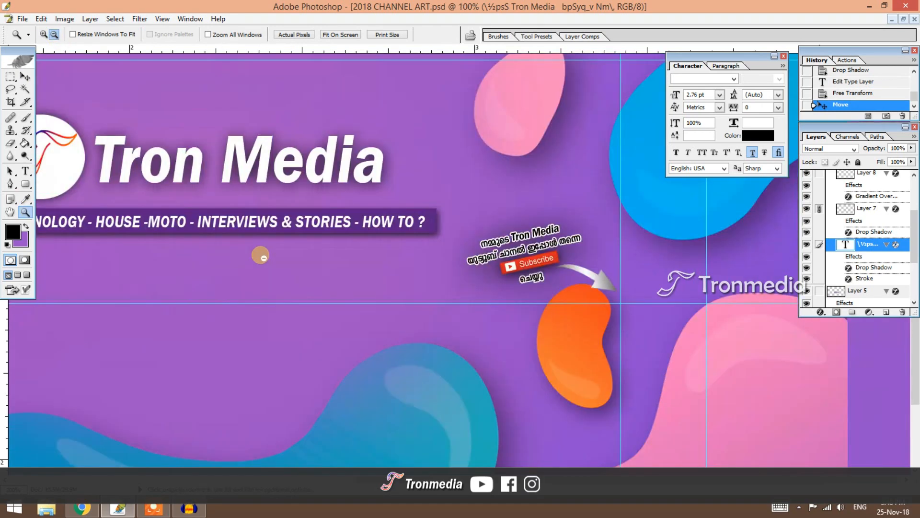
{"action": "left_click", "coordinate": [260, 255]}
{"action": "left_click", "coordinate": [261, 255]}
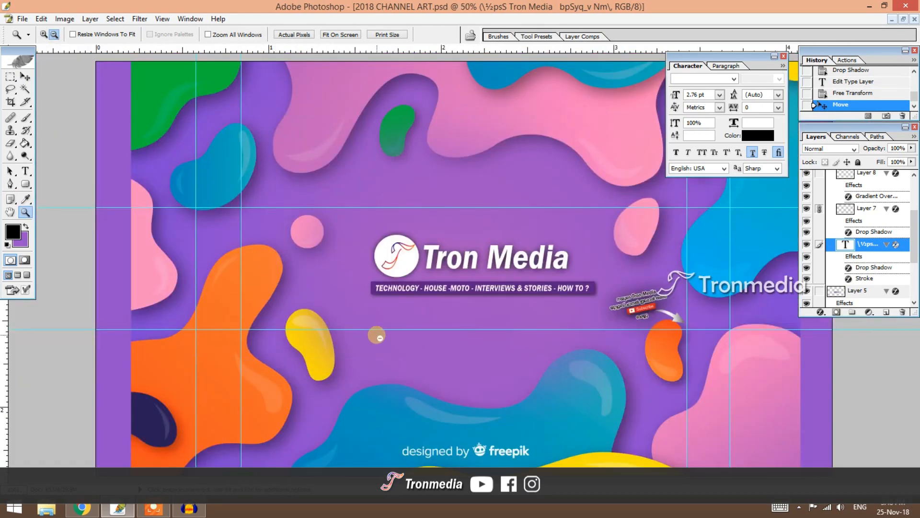
{"action": "scroll", "coordinate": [377, 334], "scroll_direction": "up", "scroll_amount": 1}
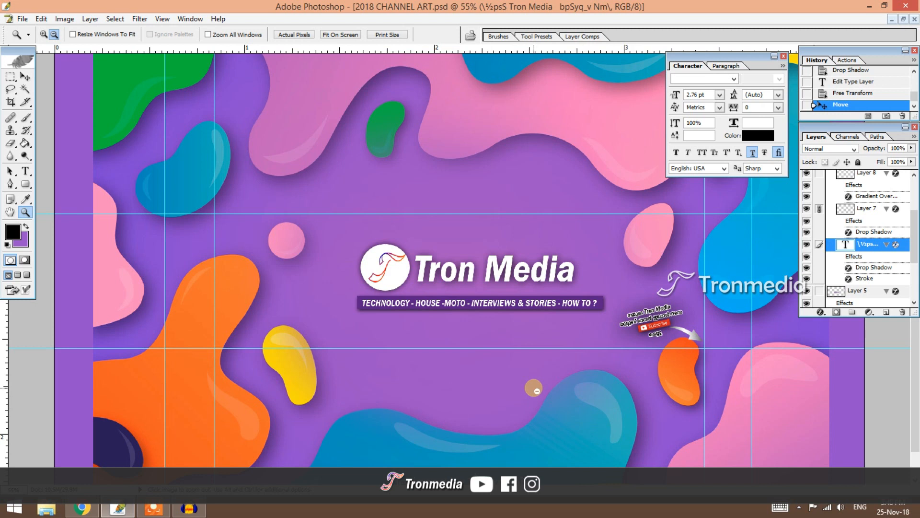